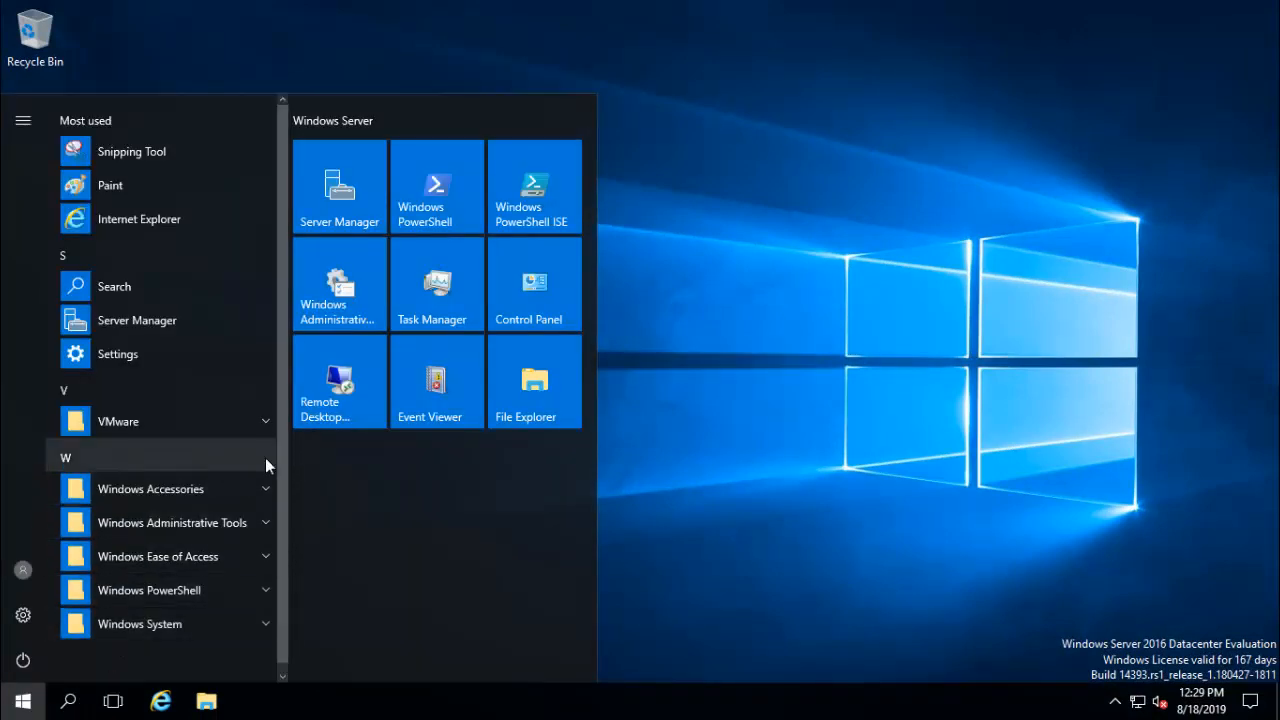
- Launch Active Directory Users and Computers from Server Manager's Tools menu to show the dvcom.local Staff-Directory
click(157, 318)
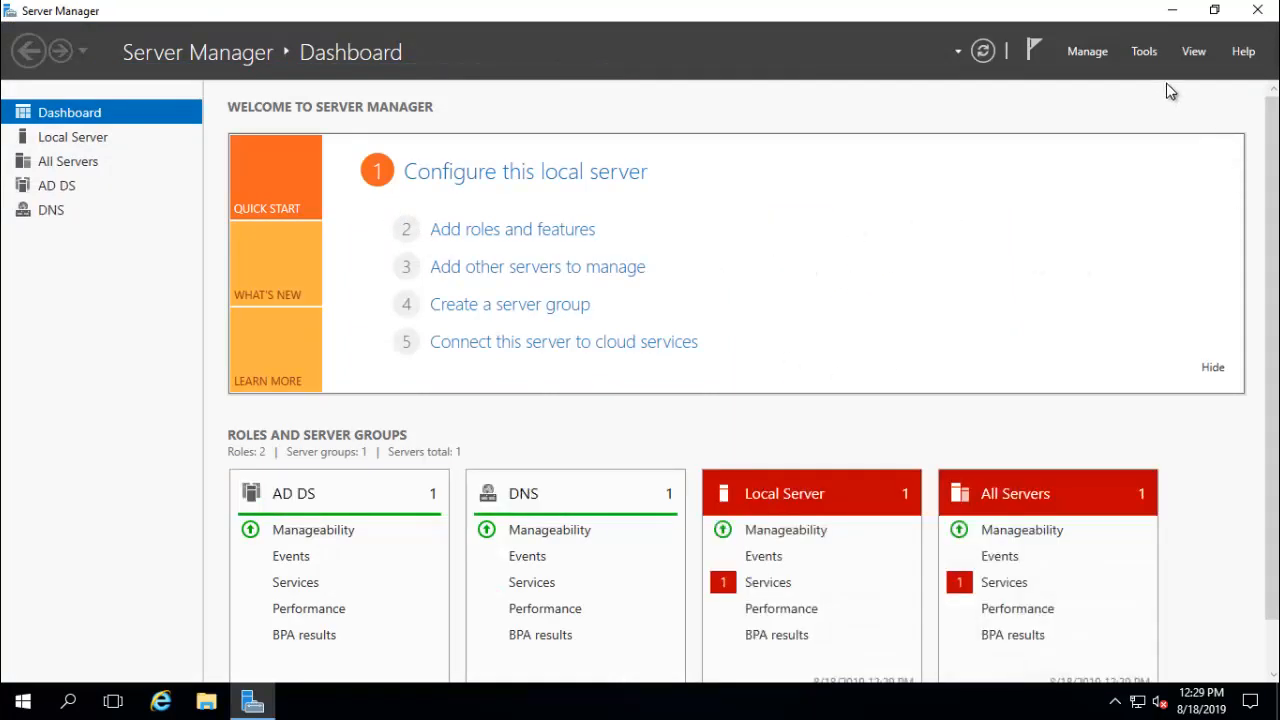
click(1144, 52)
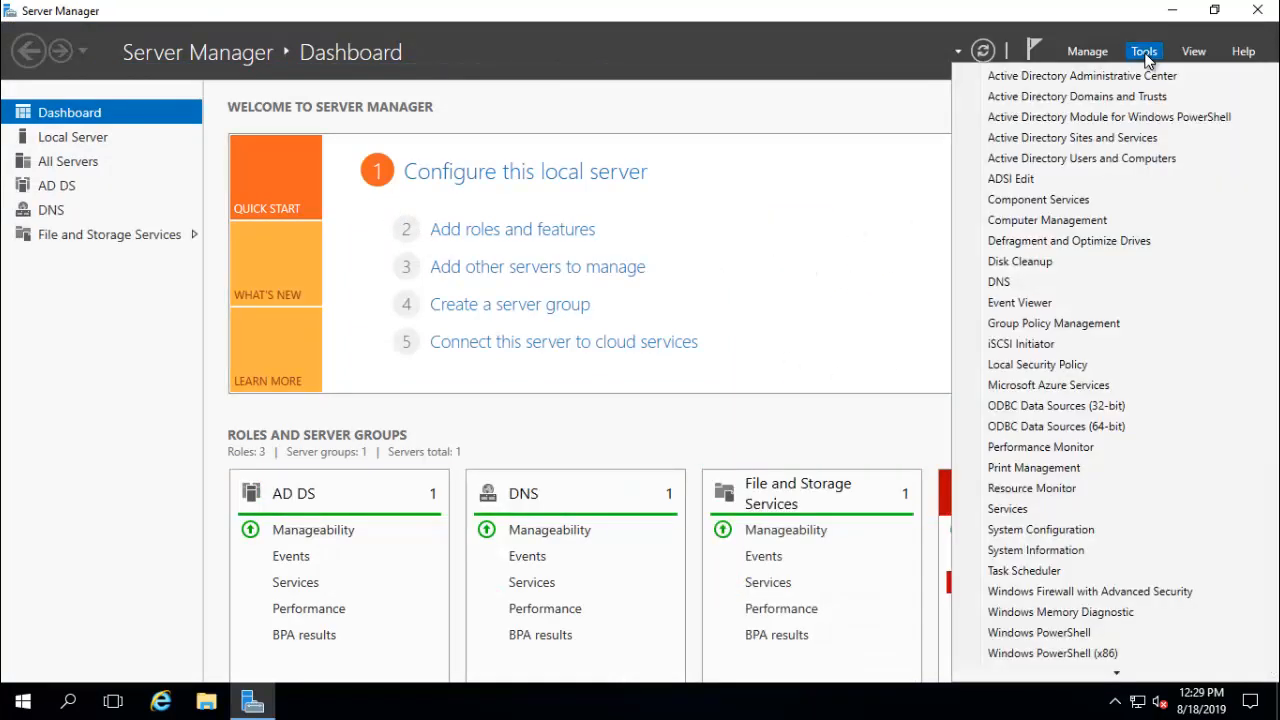
click(1155, 159)
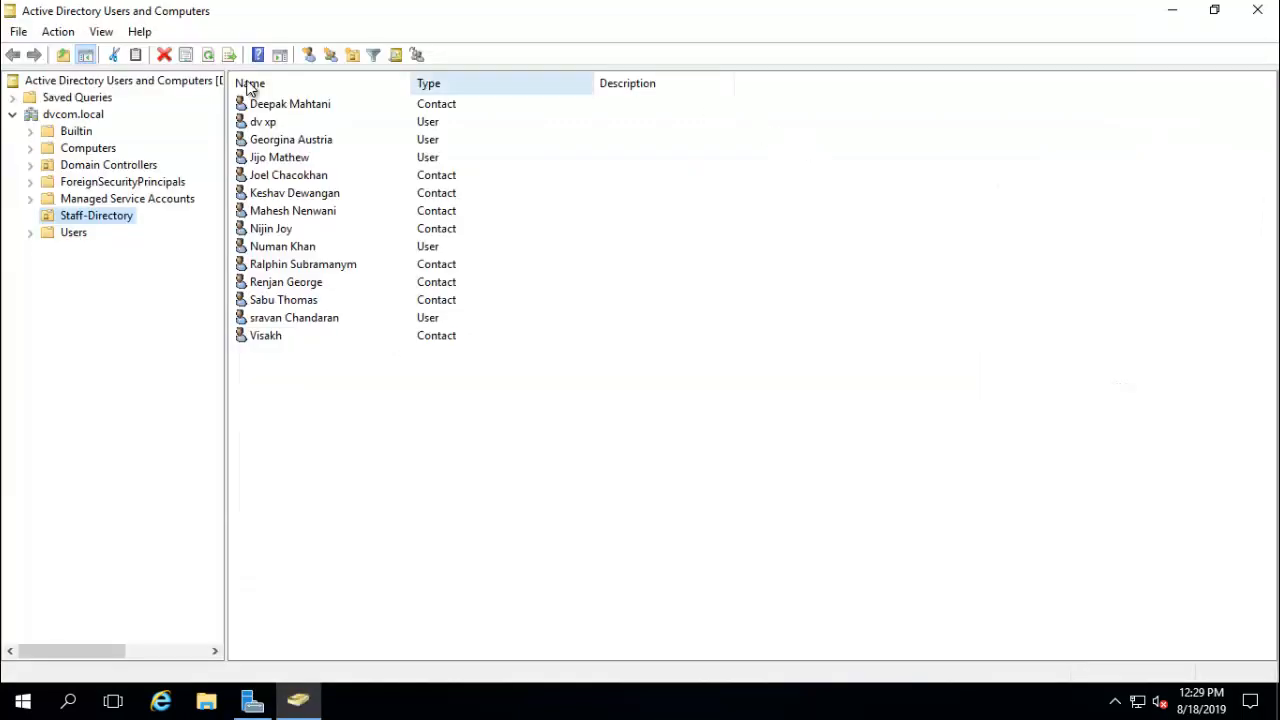
click(69, 116)
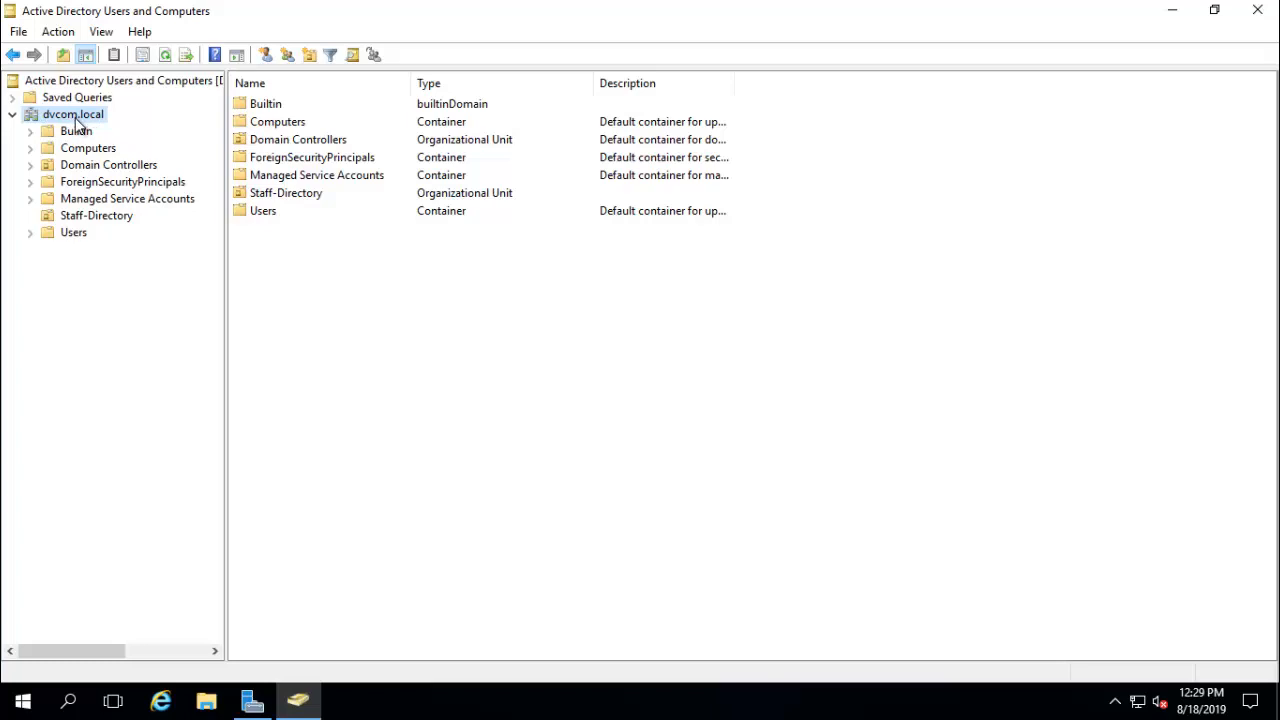
click(103, 217)
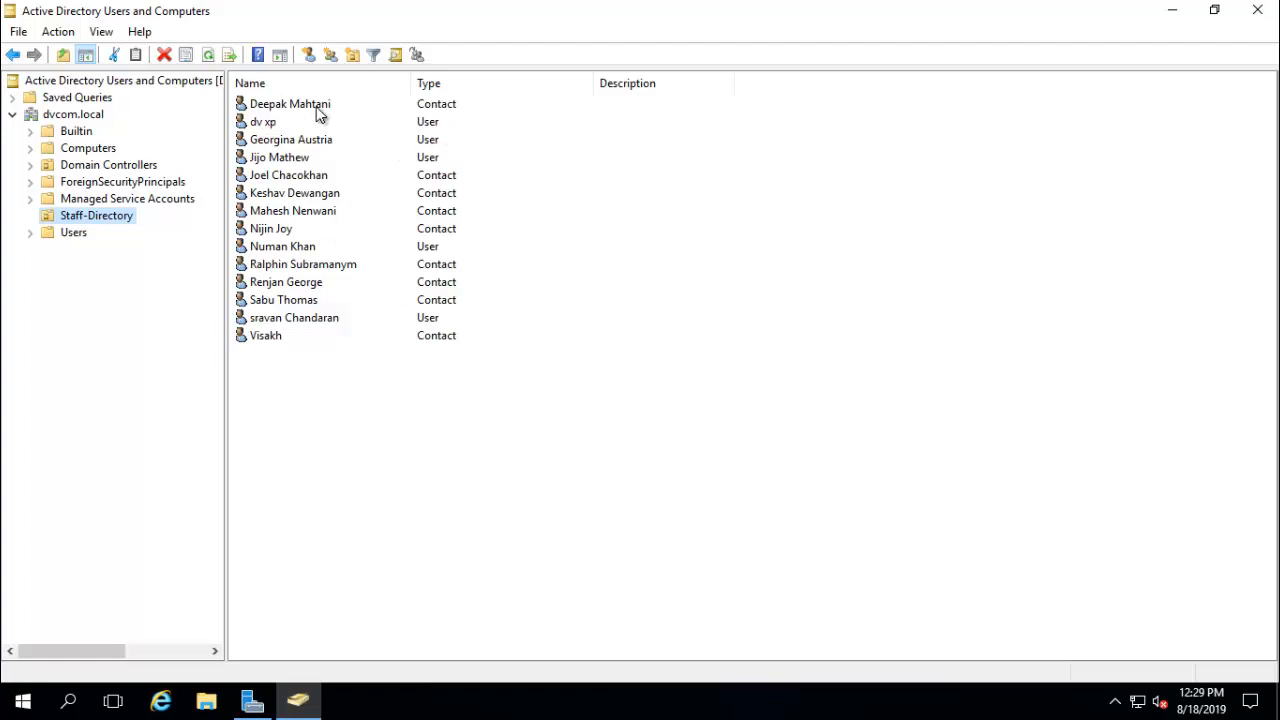
click(441, 110)
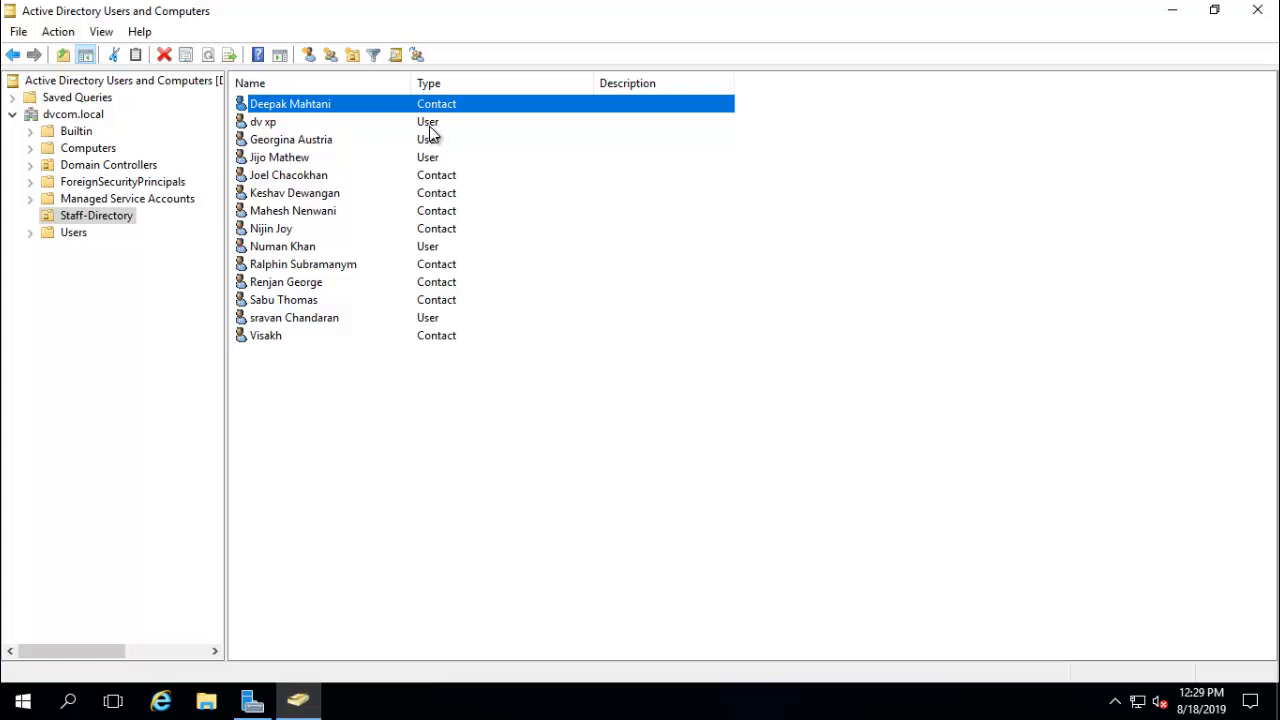
click(446, 127)
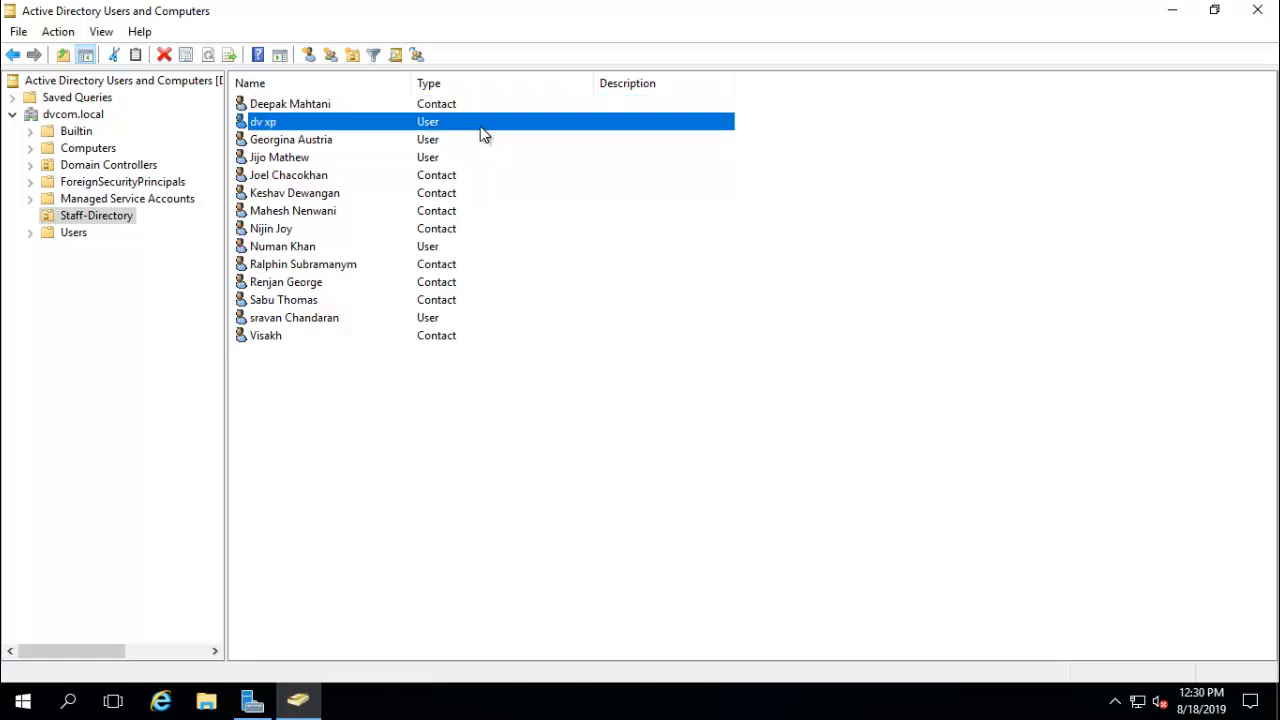
click(441, 108)
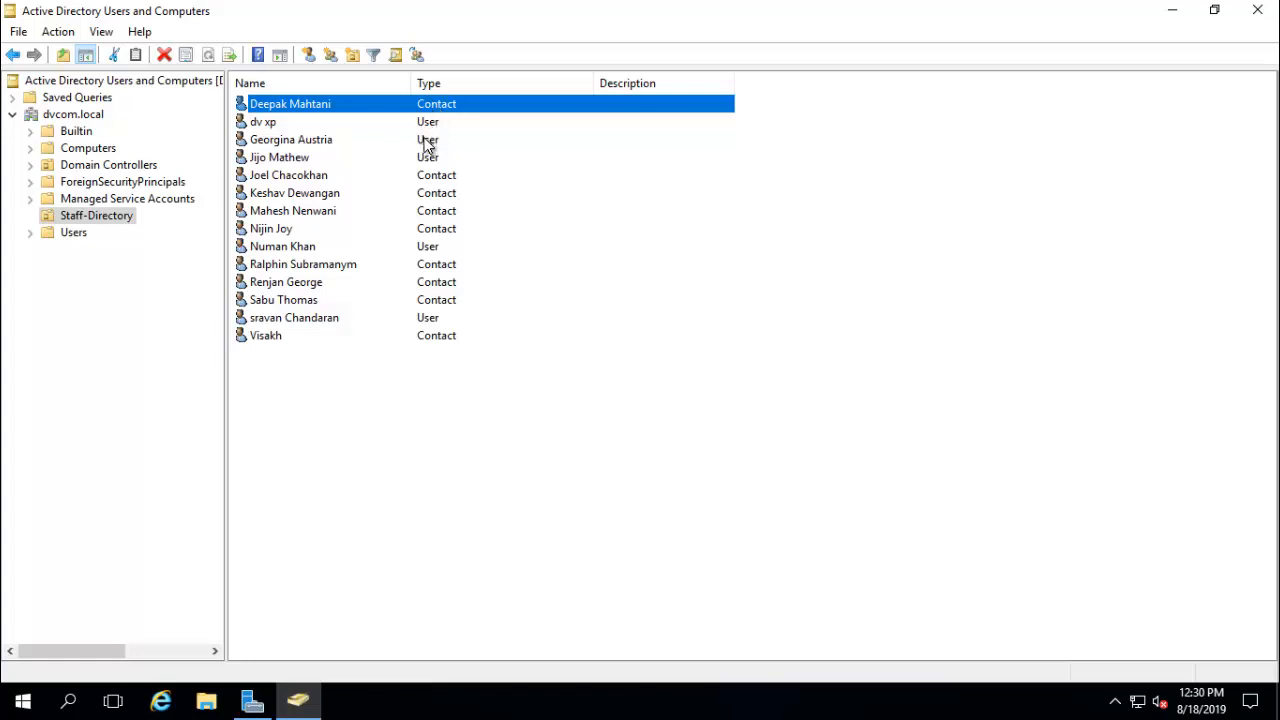
click(428, 141)
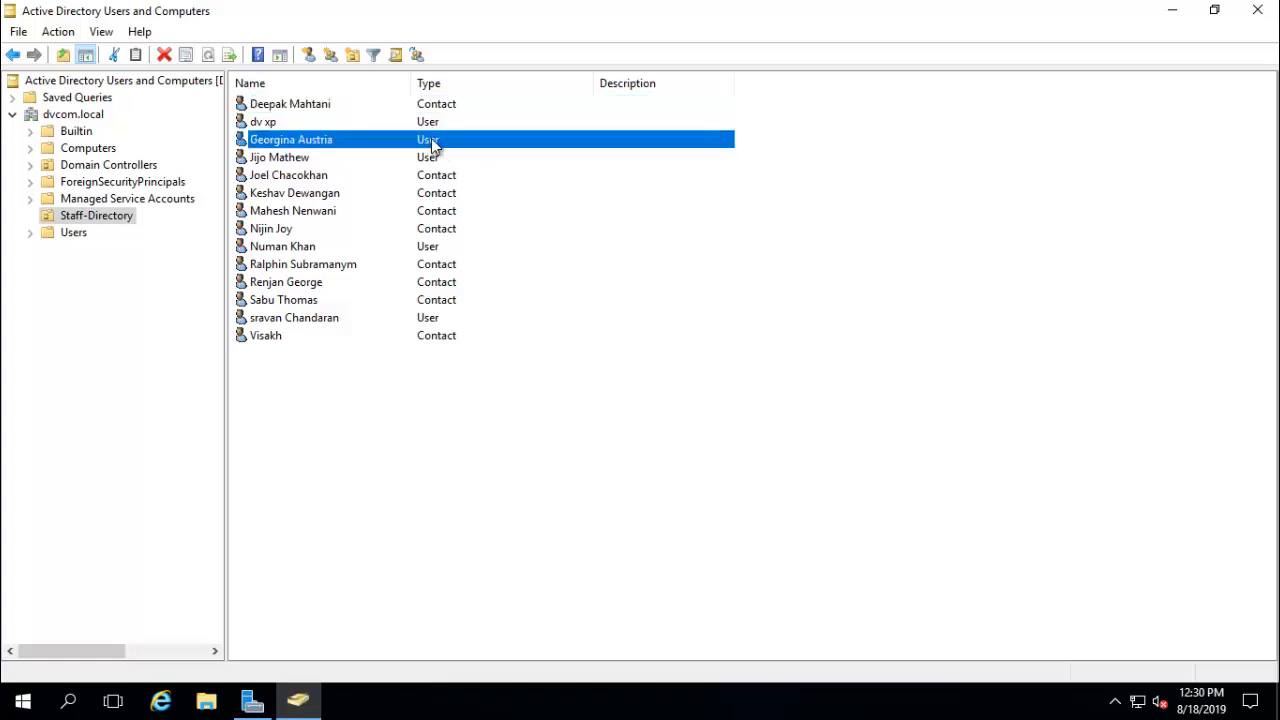
right_click(433, 146)
click(425, 145)
double_click(422, 146)
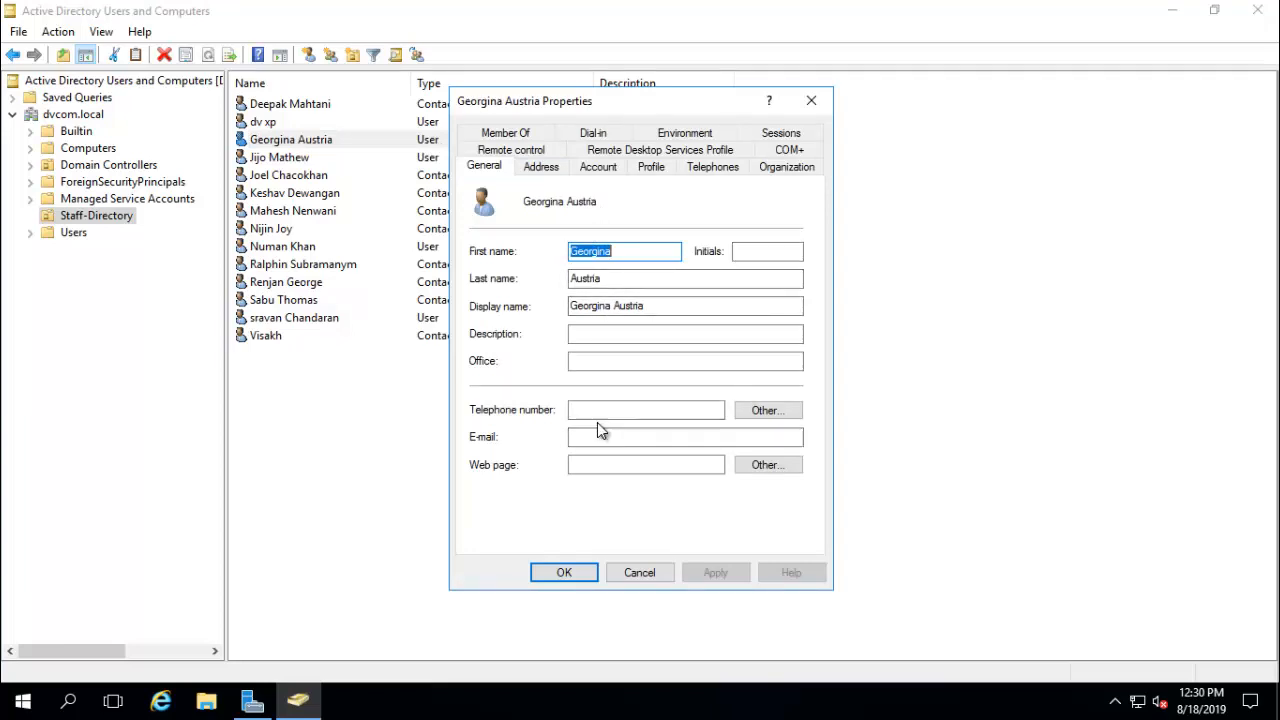
click(705, 167)
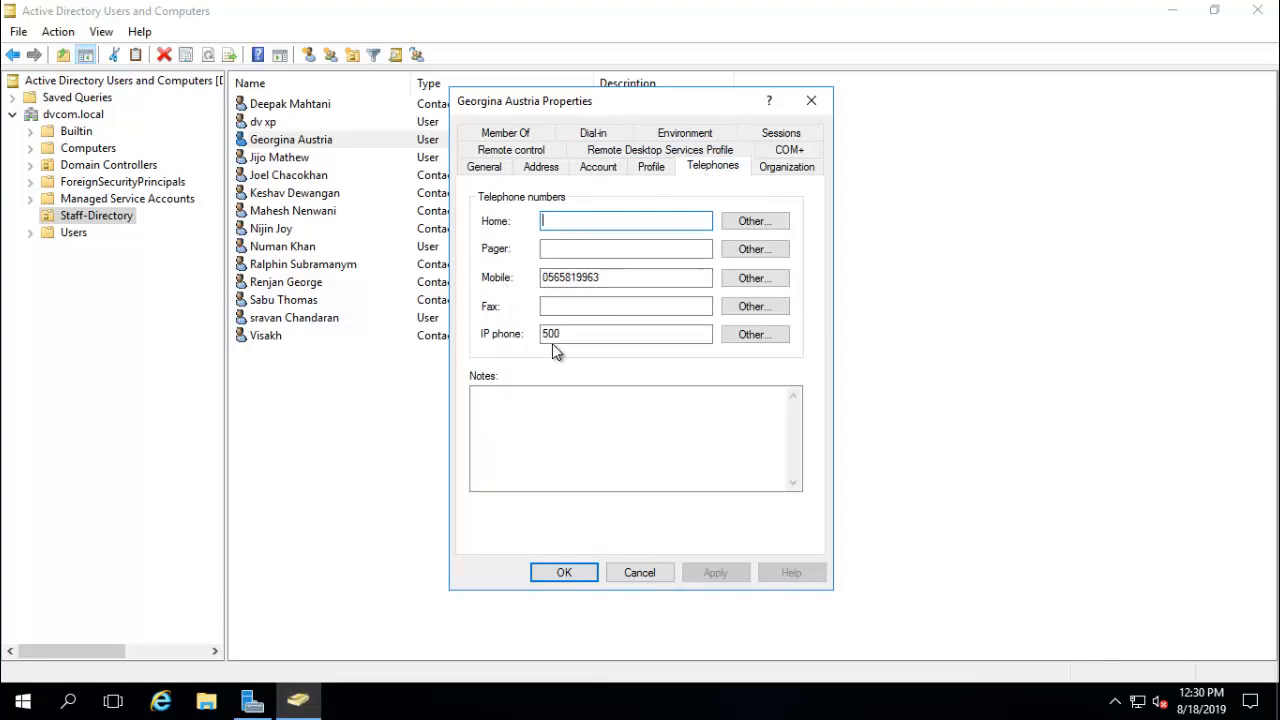
drag(563, 333, 515, 338)
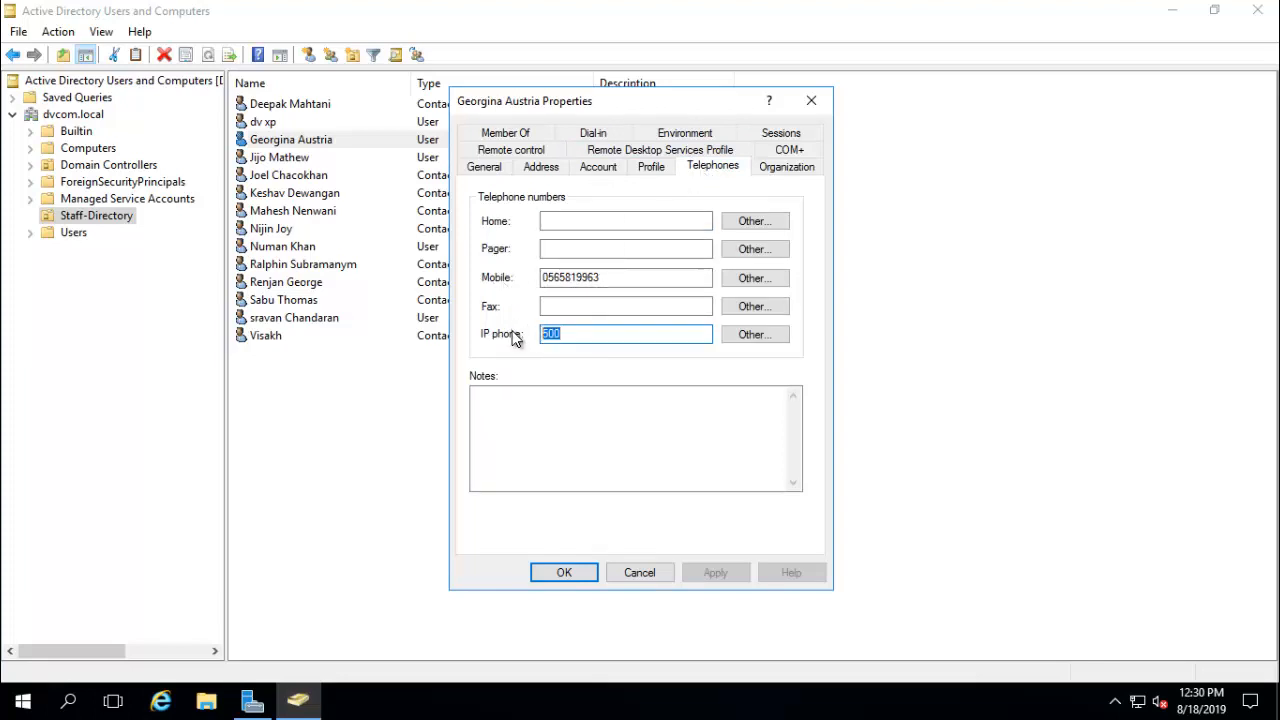
click(643, 570)
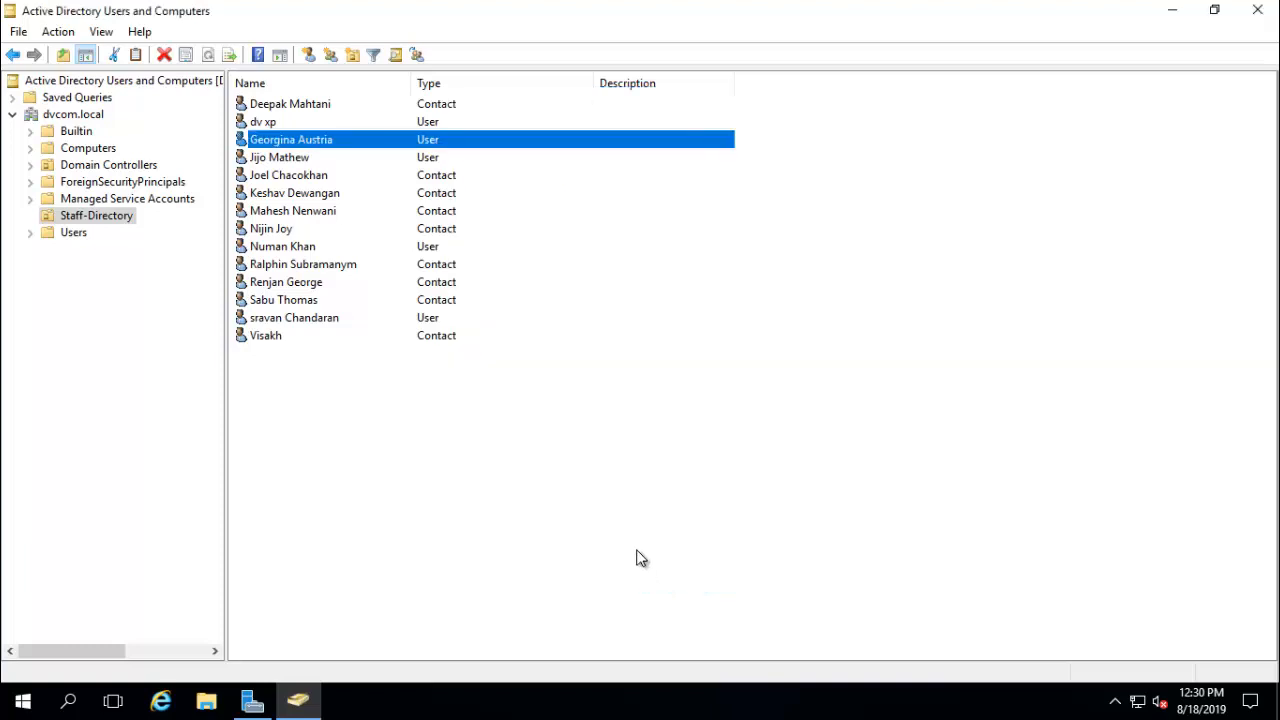
double_click(453, 106)
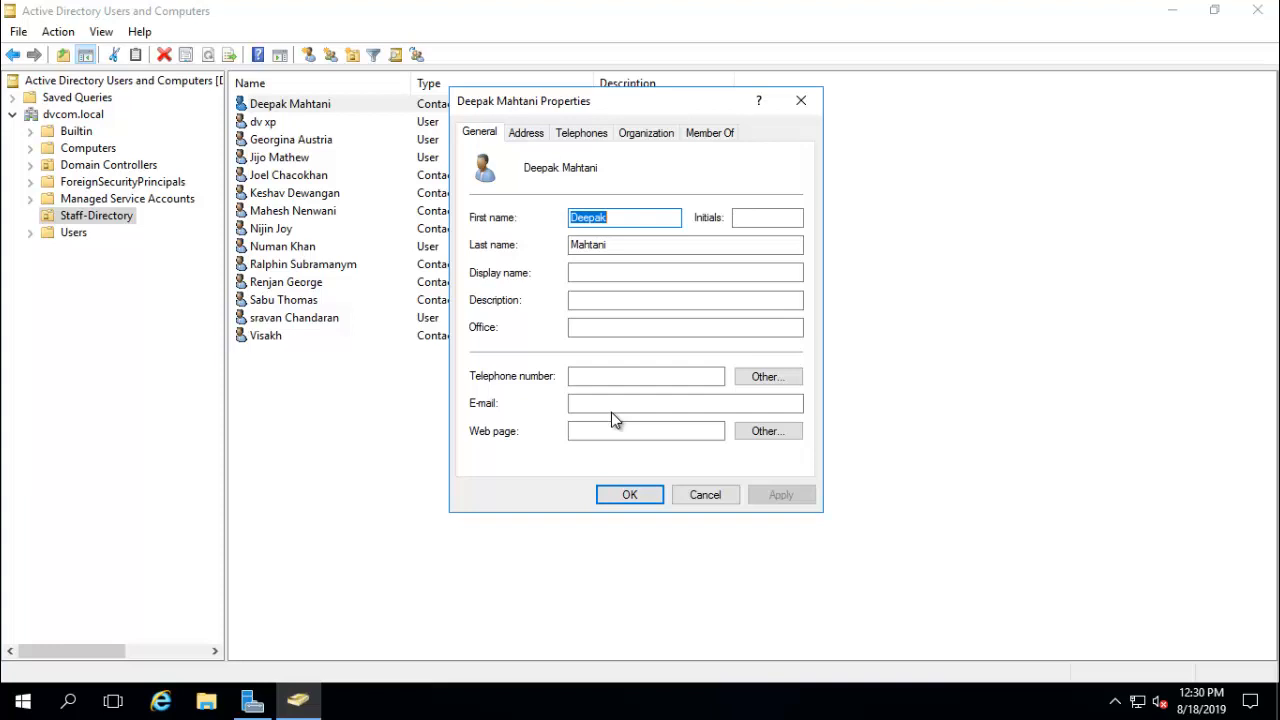
click(578, 134)
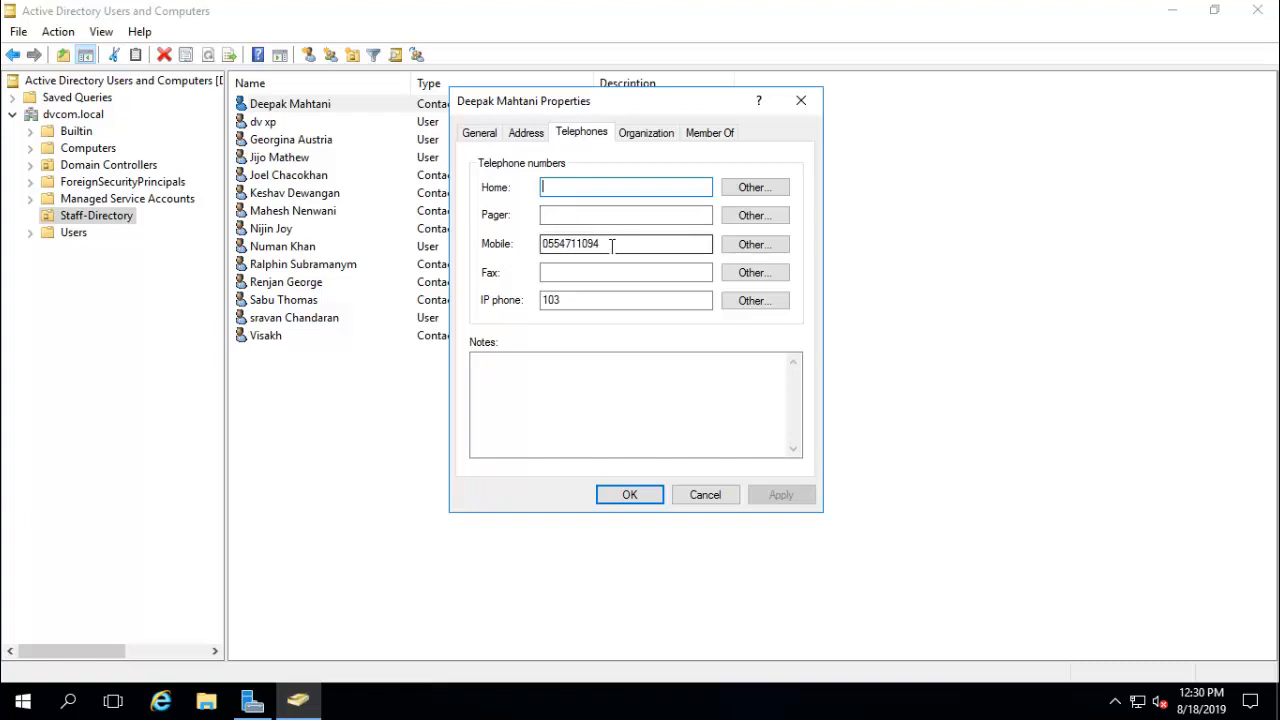
click(634, 494)
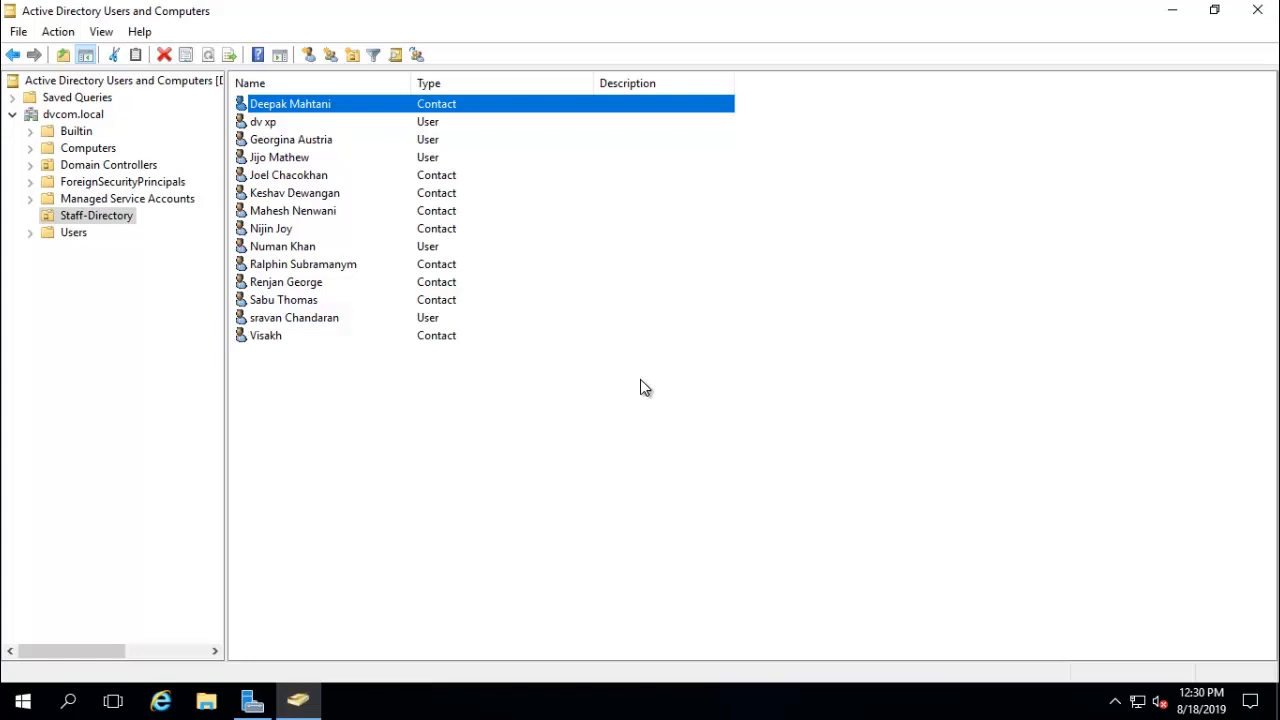
right_click(518, 384)
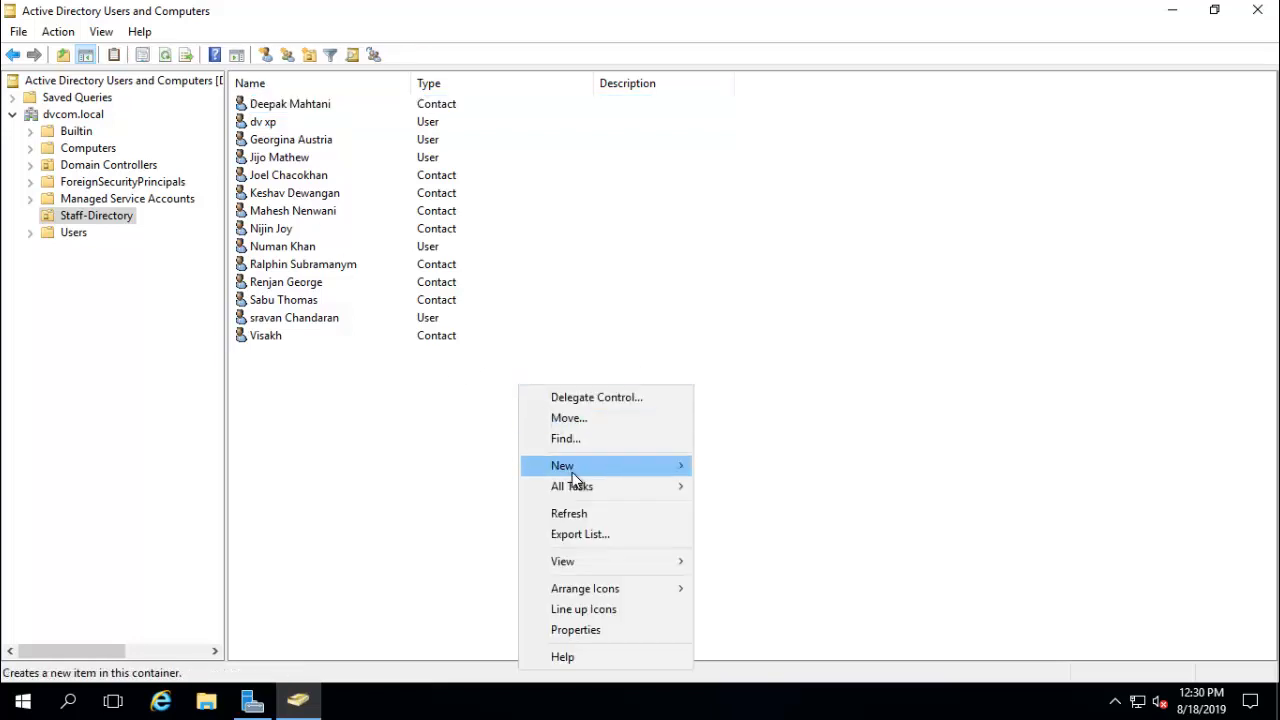
mouse_move(572, 468)
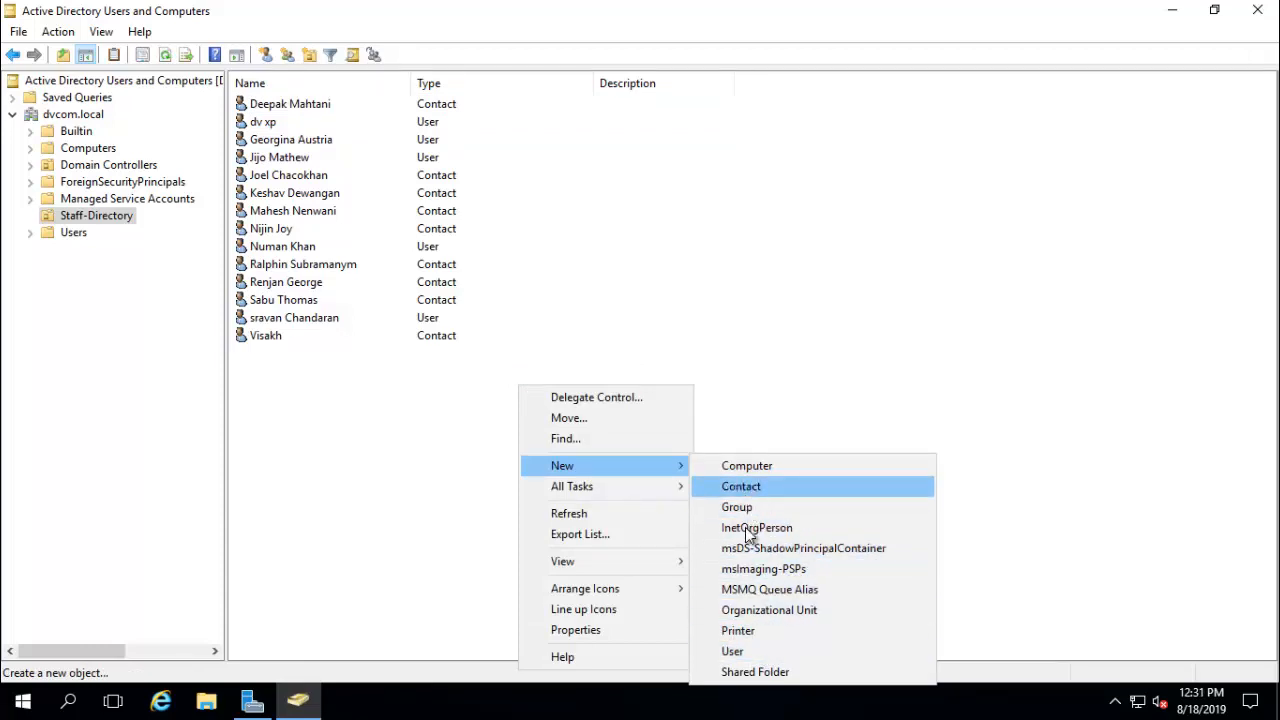
click(420, 430)
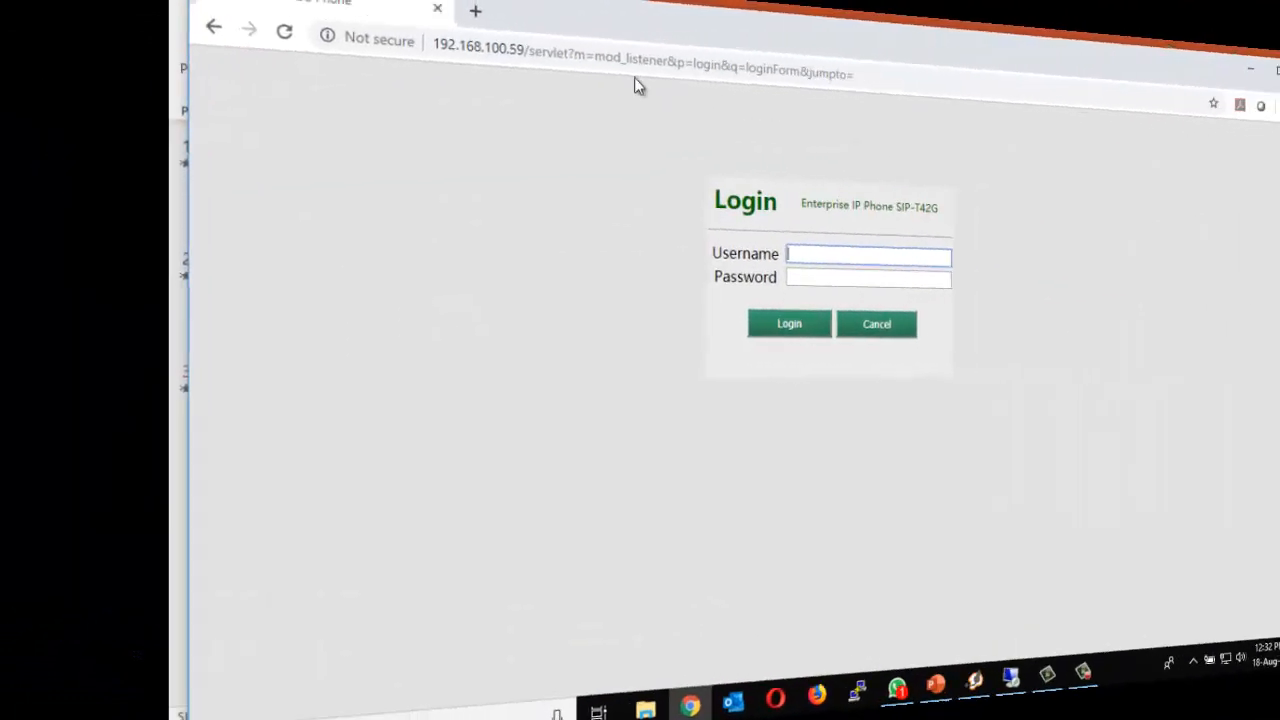
click(377, 67)
- Log in to the phone's web interface with the administrator username and password
click(696, 70)
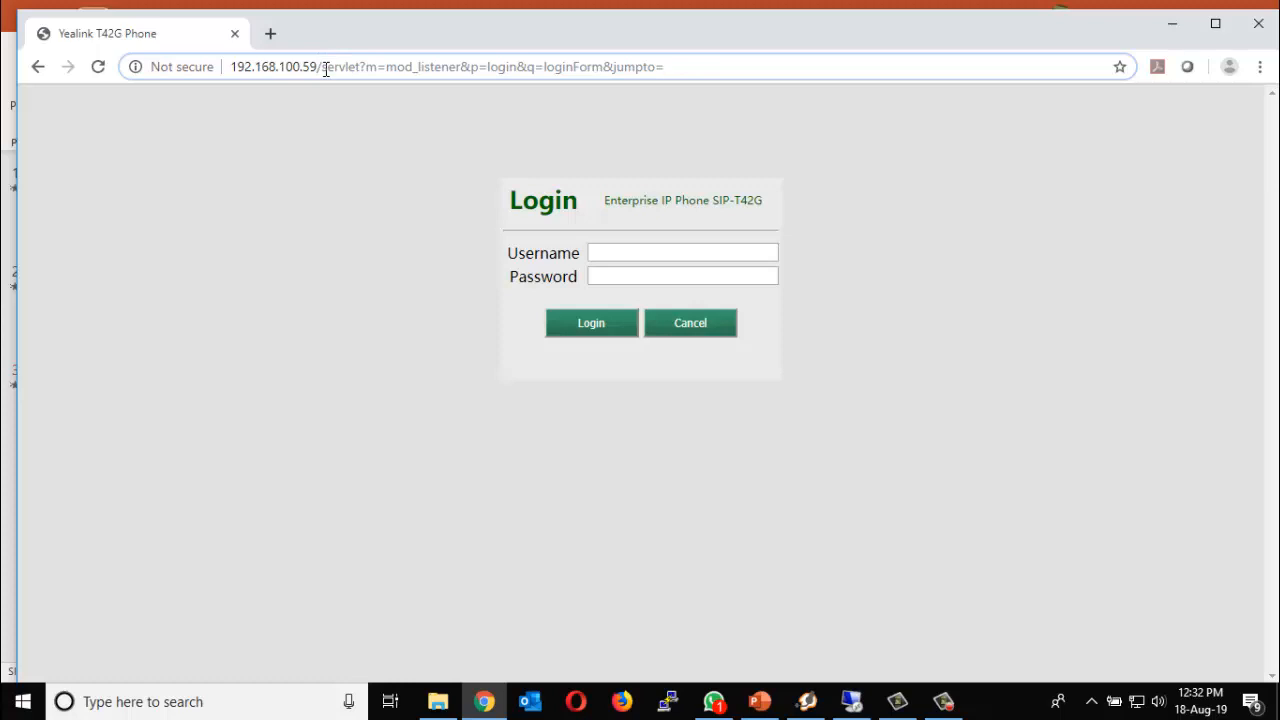
click(661, 248)
text(admin)
key(Tab)
text(admin)
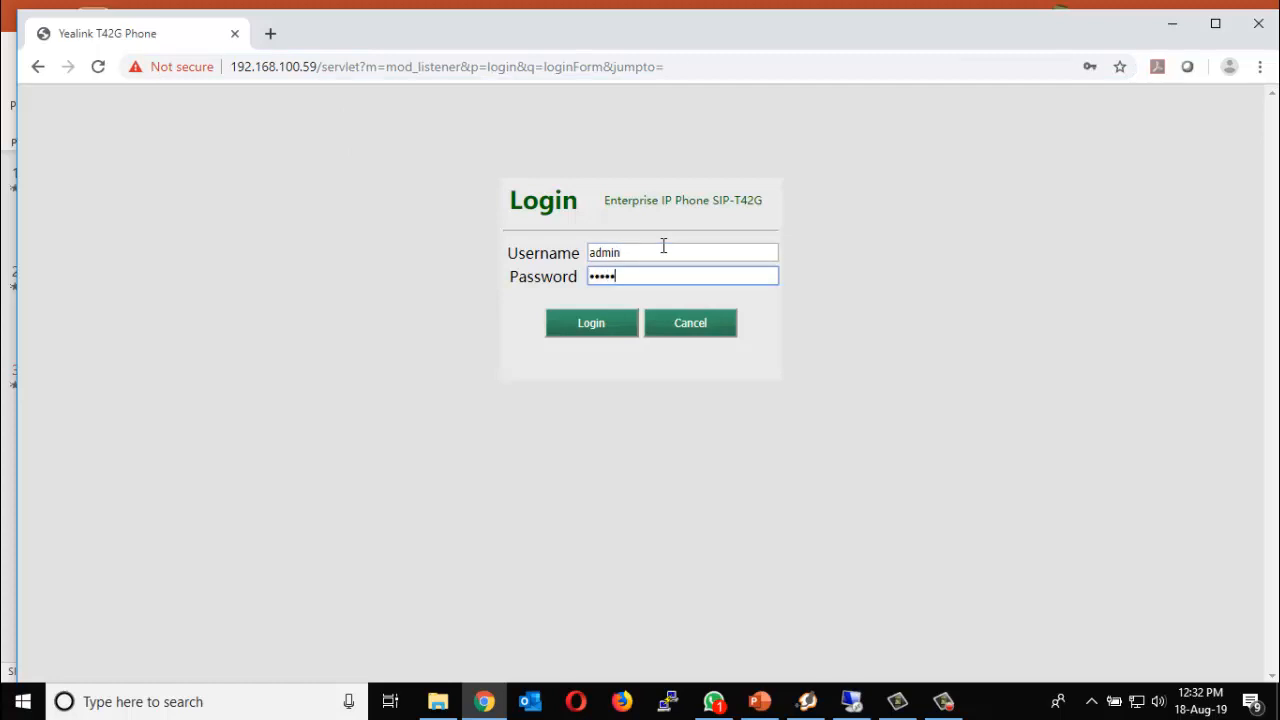
click(606, 318)
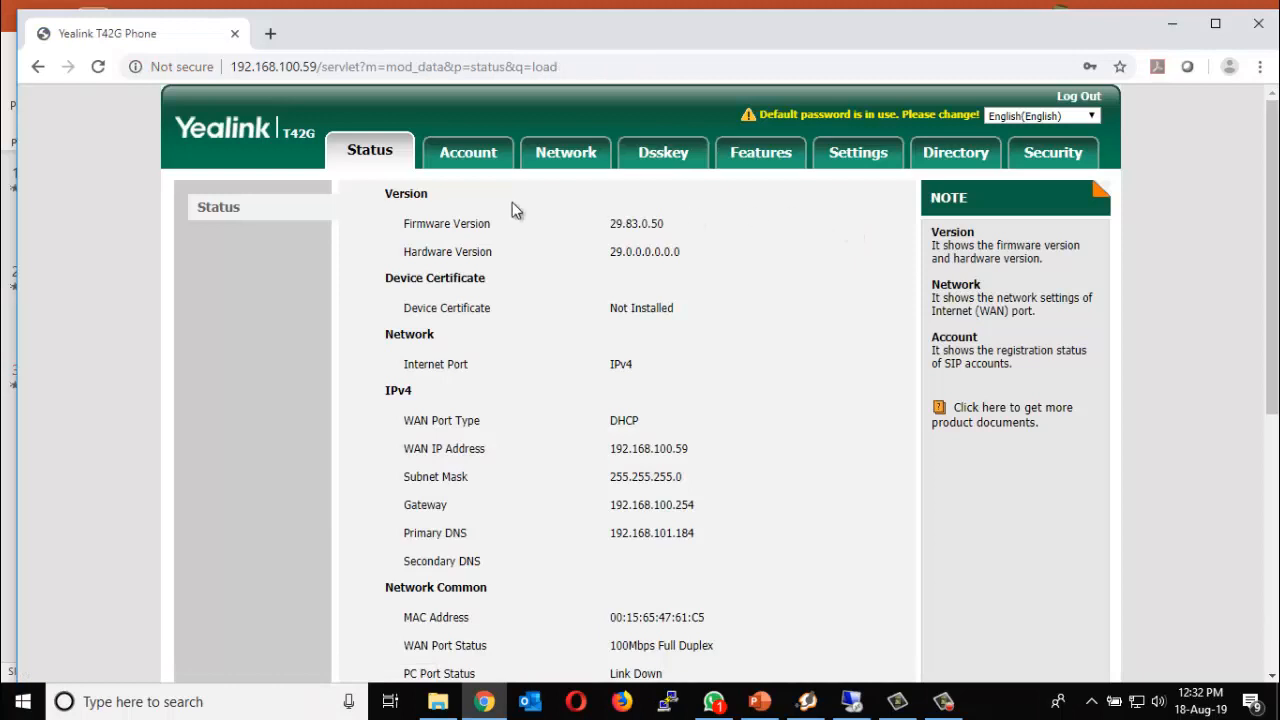
- In the Directory LDAP settings, keep LDAP enabled and review the MS-AD label
click(955, 160)
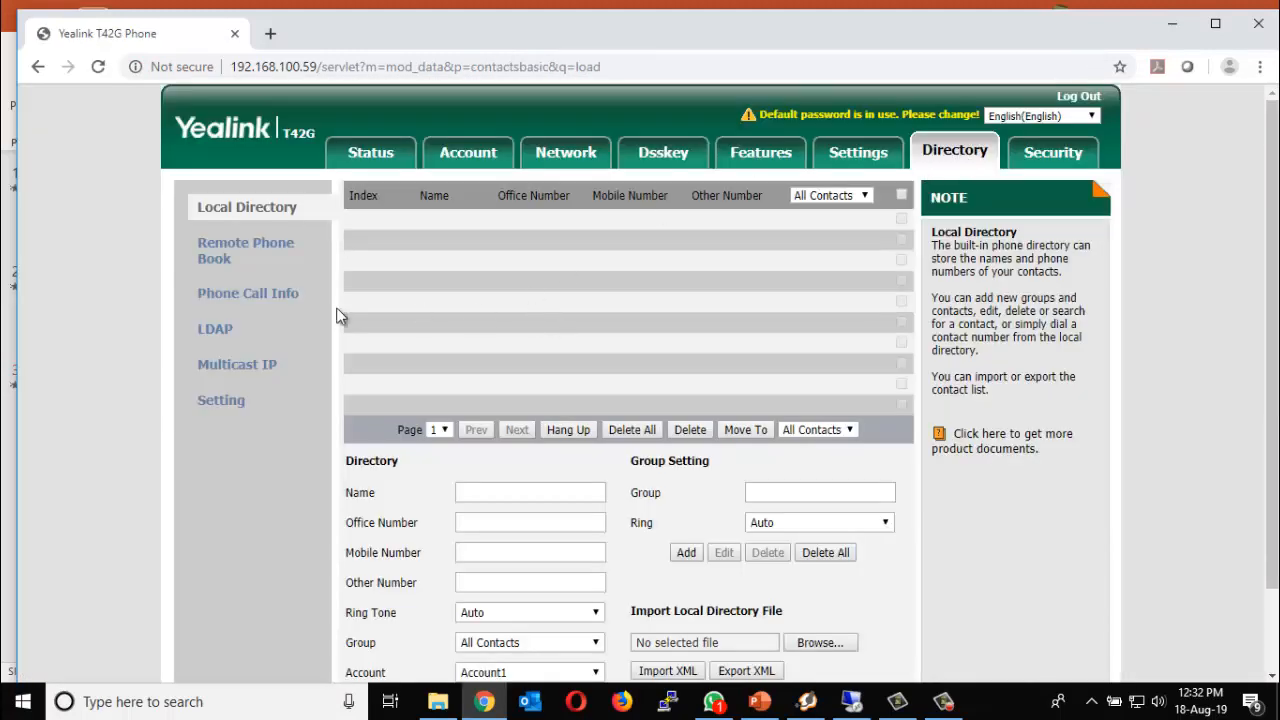
click(214, 328)
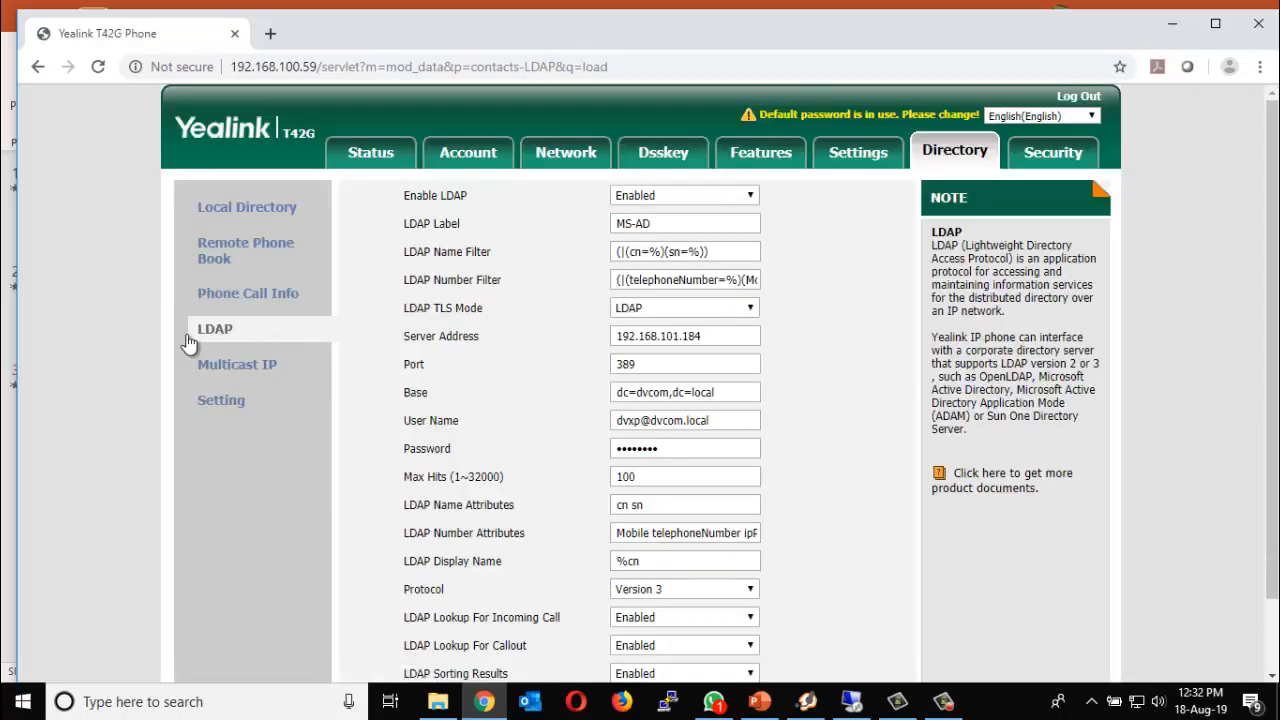
click(690, 195)
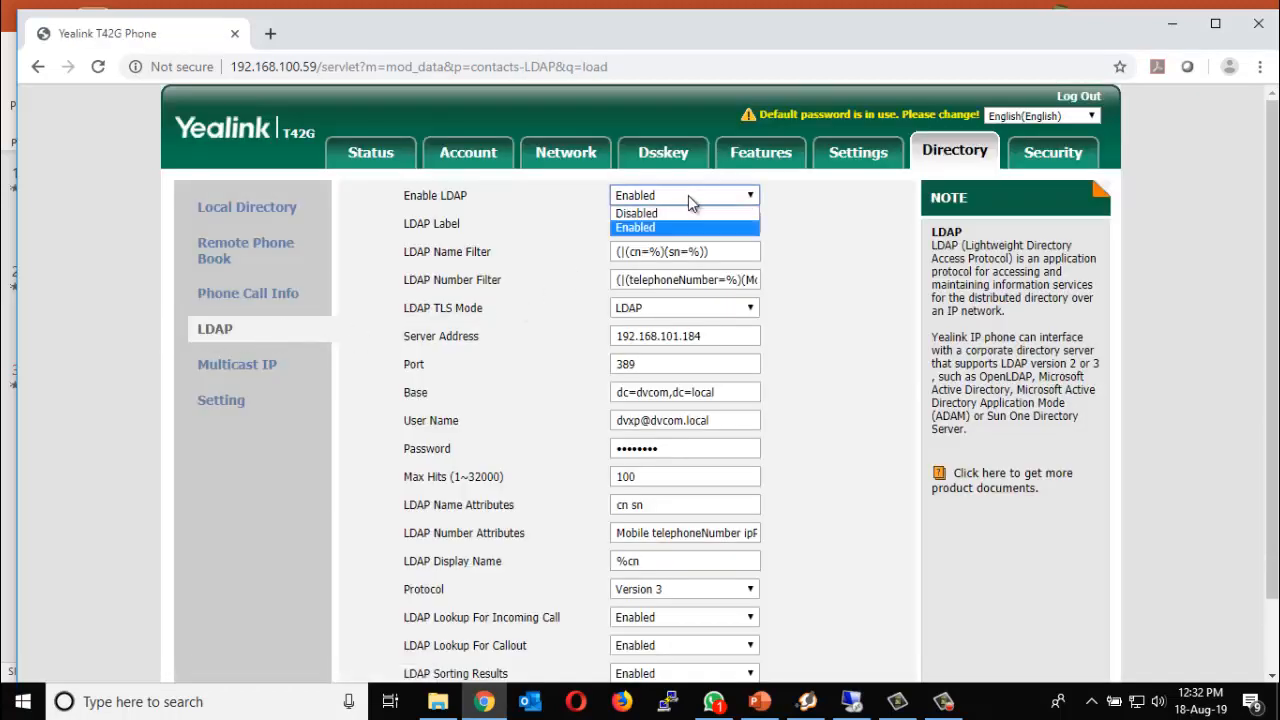
click(687, 230)
click(672, 228)
drag(650, 228, 535, 239)
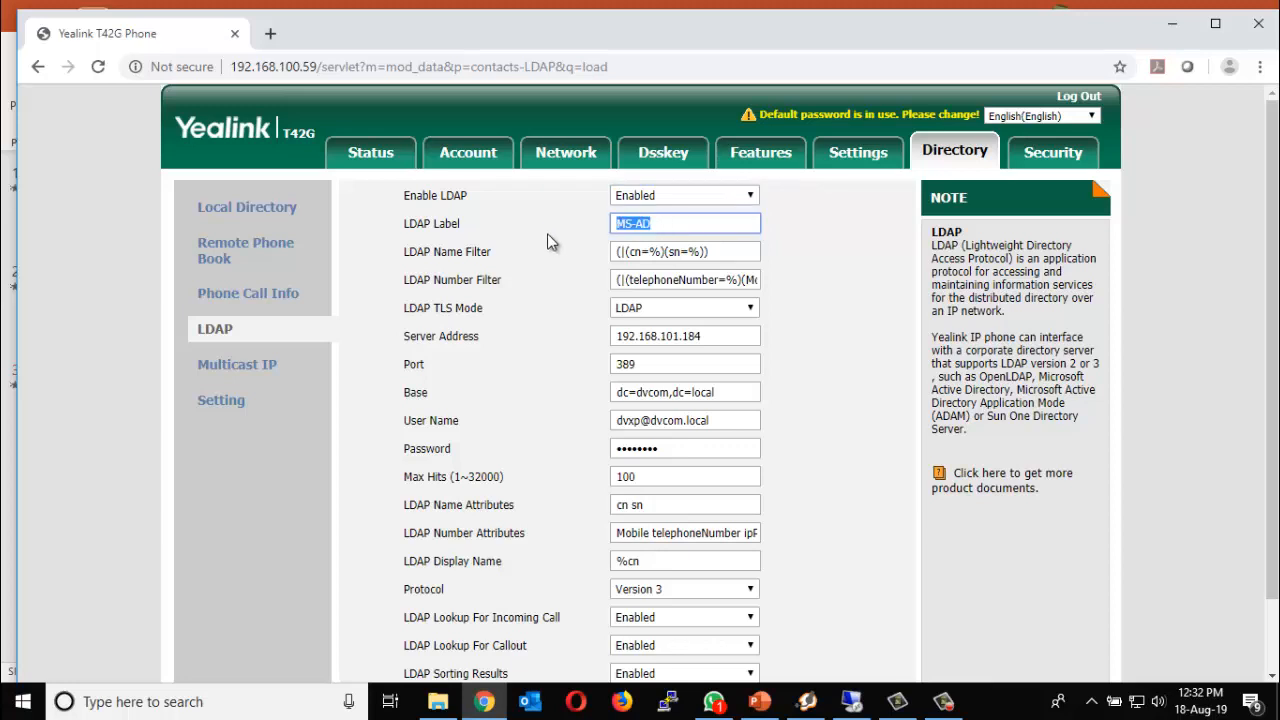
click(656, 222)
- Edit the Name and Number filters (telephoneNumber, Mobile, ipPhone), then switch to the server desktop
scroll(548, 212, down, 2)
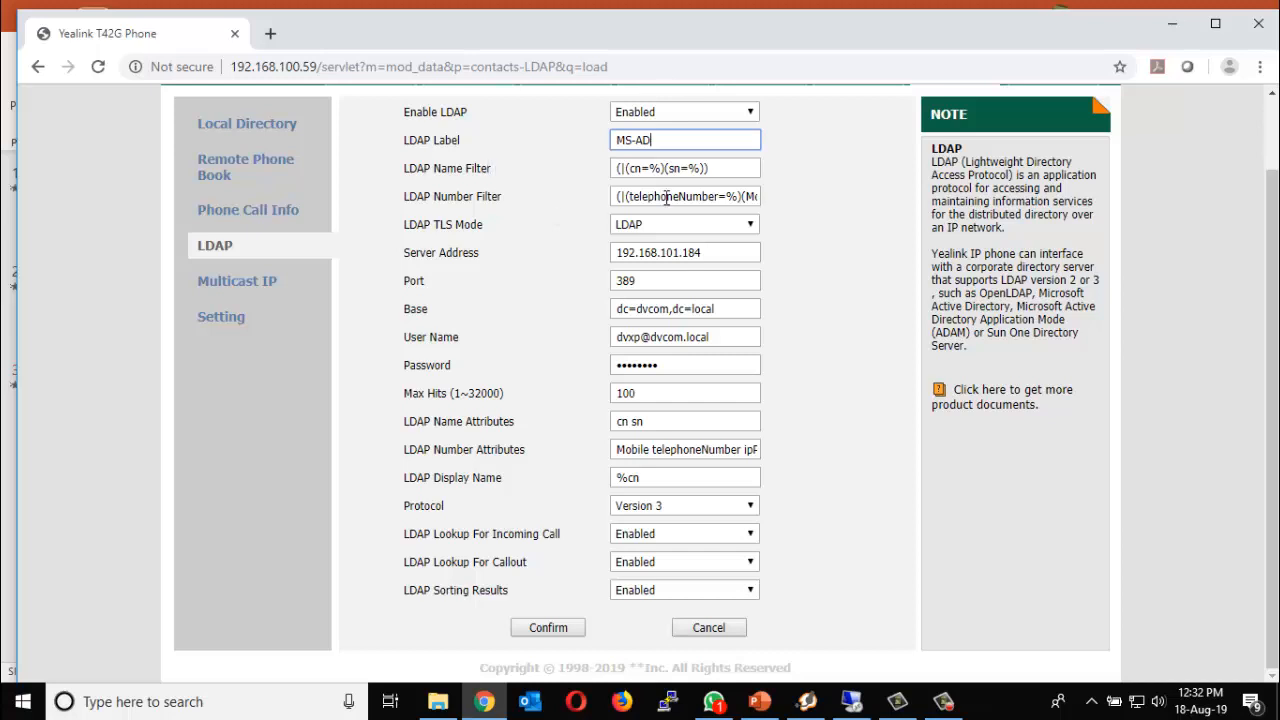
drag(719, 169, 600, 175)
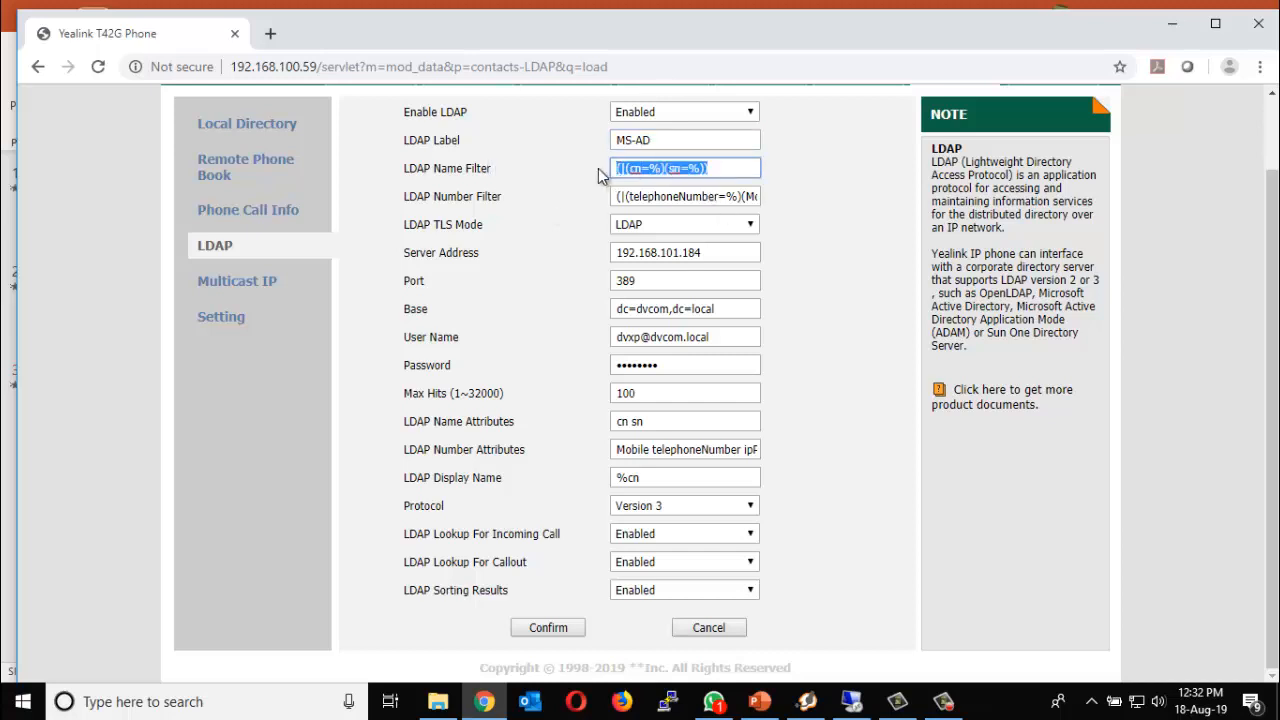
click(638, 168)
click(683, 168)
drag(716, 170, 573, 171)
click(680, 197)
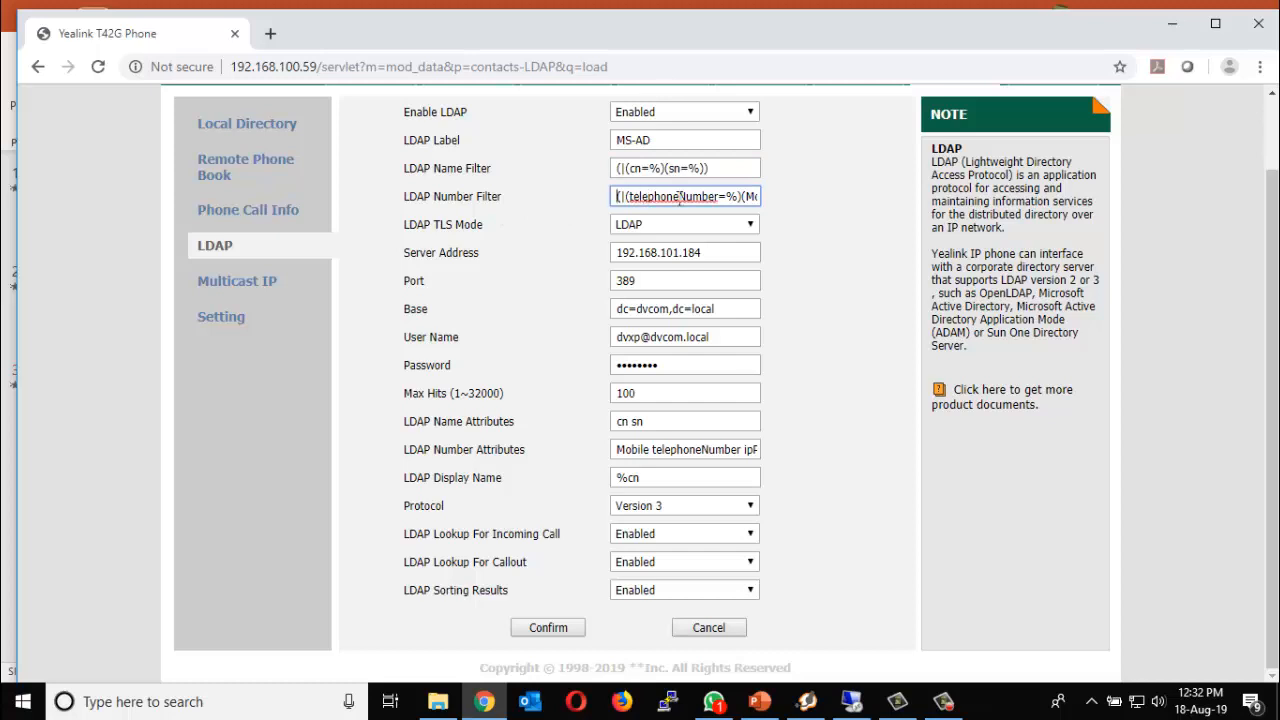
key(Right)
key(Right)
key(Right)
key(Right)
key(Right)
key(Right)
key(Right)
key(Right)
key(Right)
key(Right)
key(Right)
key(Right)
key(Right)
key(Right)
key(Right)
key(Right)
key(Right)
key(Right)
key(Right)
key(Right)
key(Right)
key(Right)
key(Right)
key(Right)
key(Right)
key(Right)
key(Right)
key(Right)
key(Right)
key(Right)
key(Right)
key(Right)
key(Right)
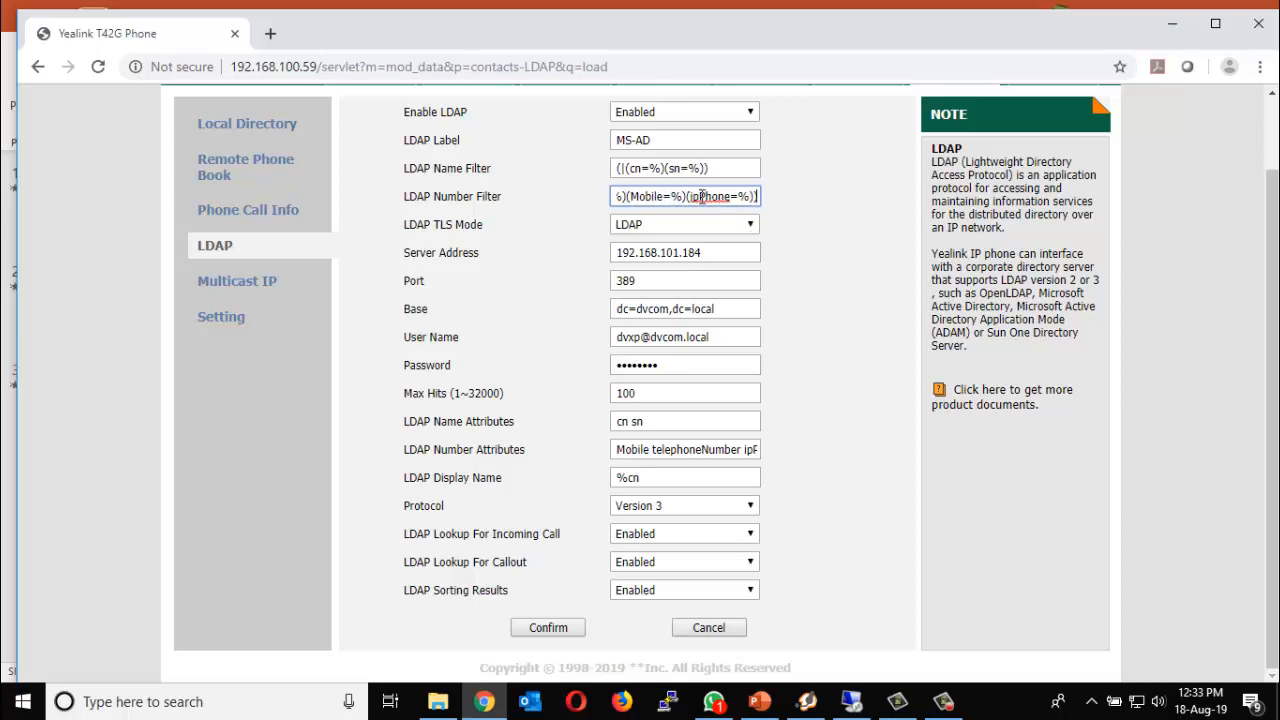
click(850, 704)
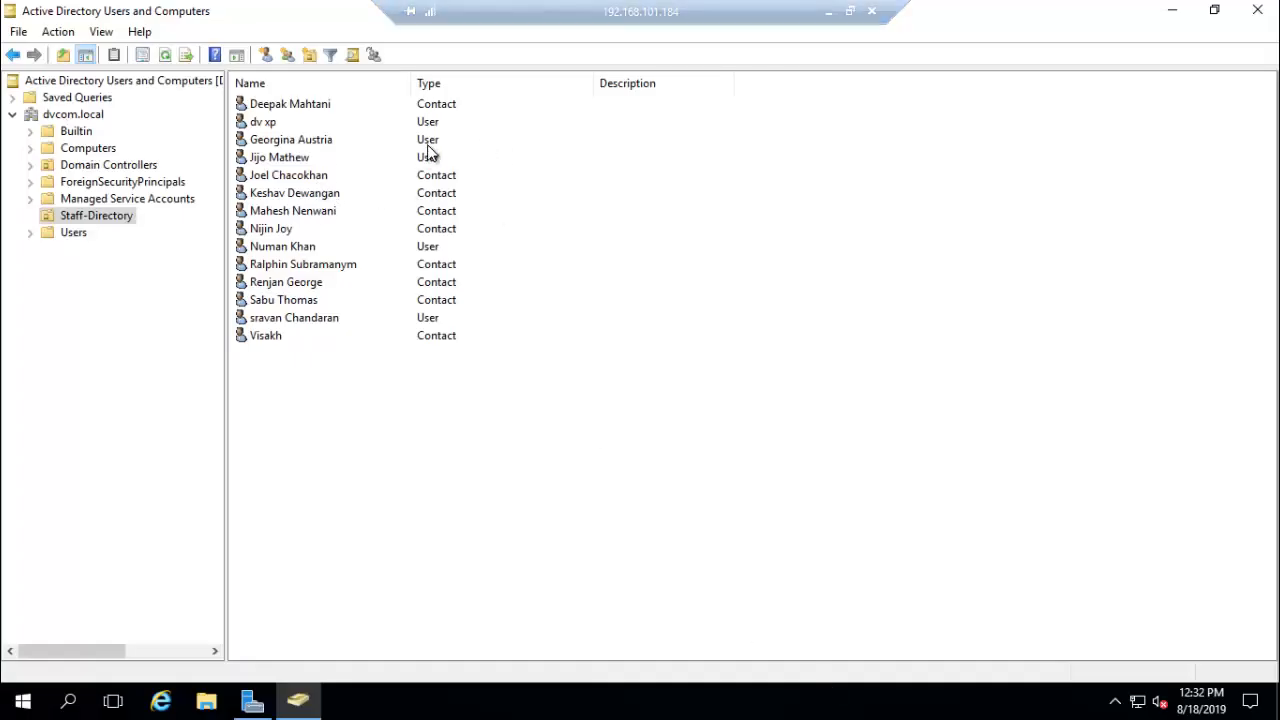
- Check a staff contact's Telephones tab numbers, cancel, and return to the phone's LDAP settings
double_click(430, 106)
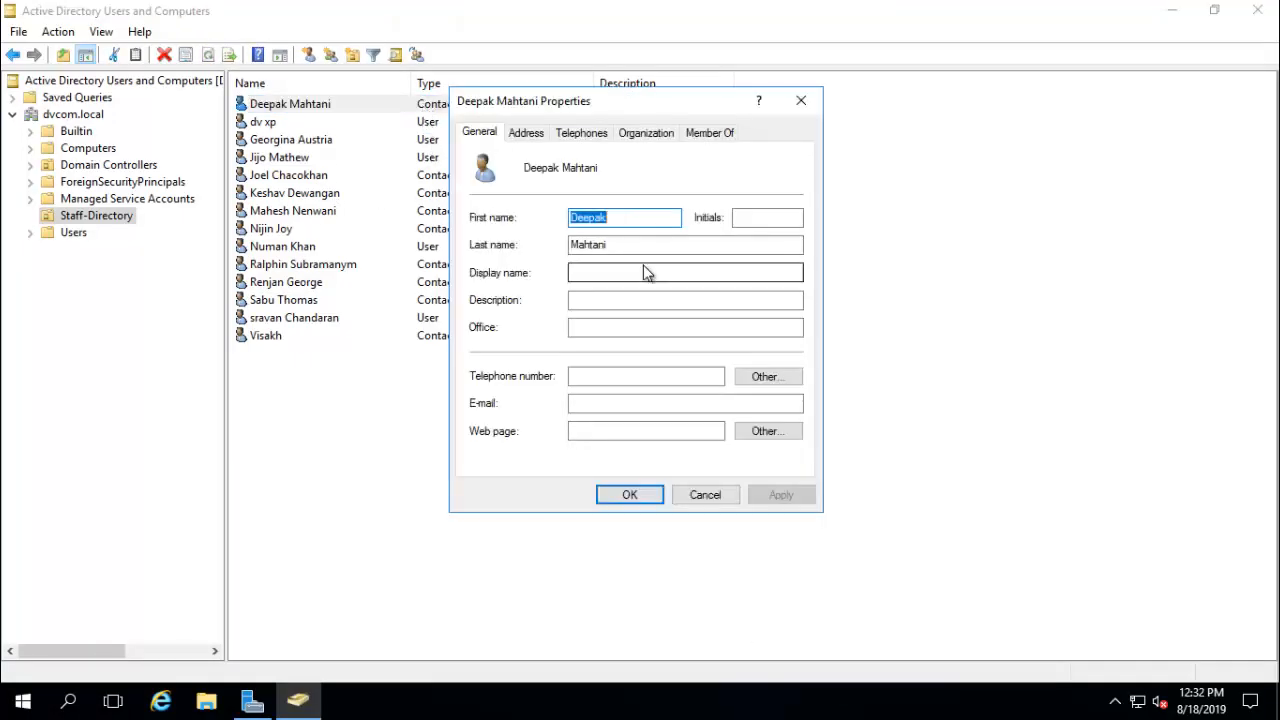
click(592, 133)
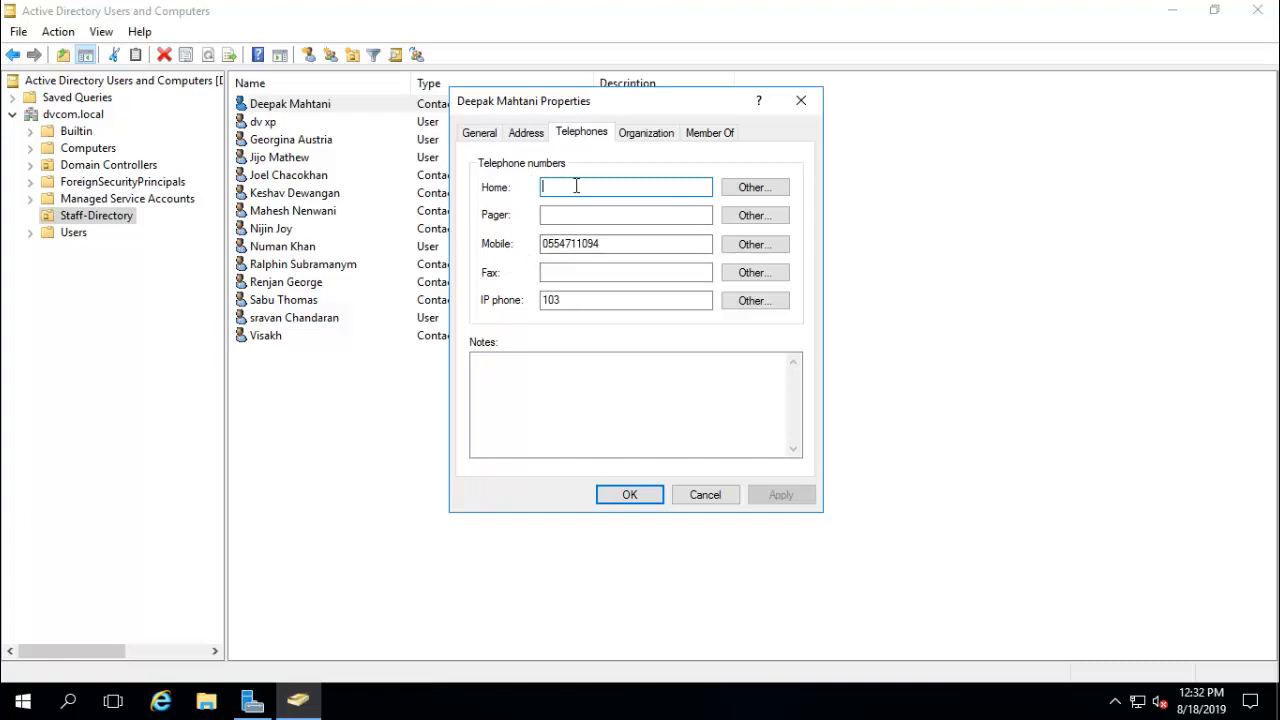
click(720, 500)
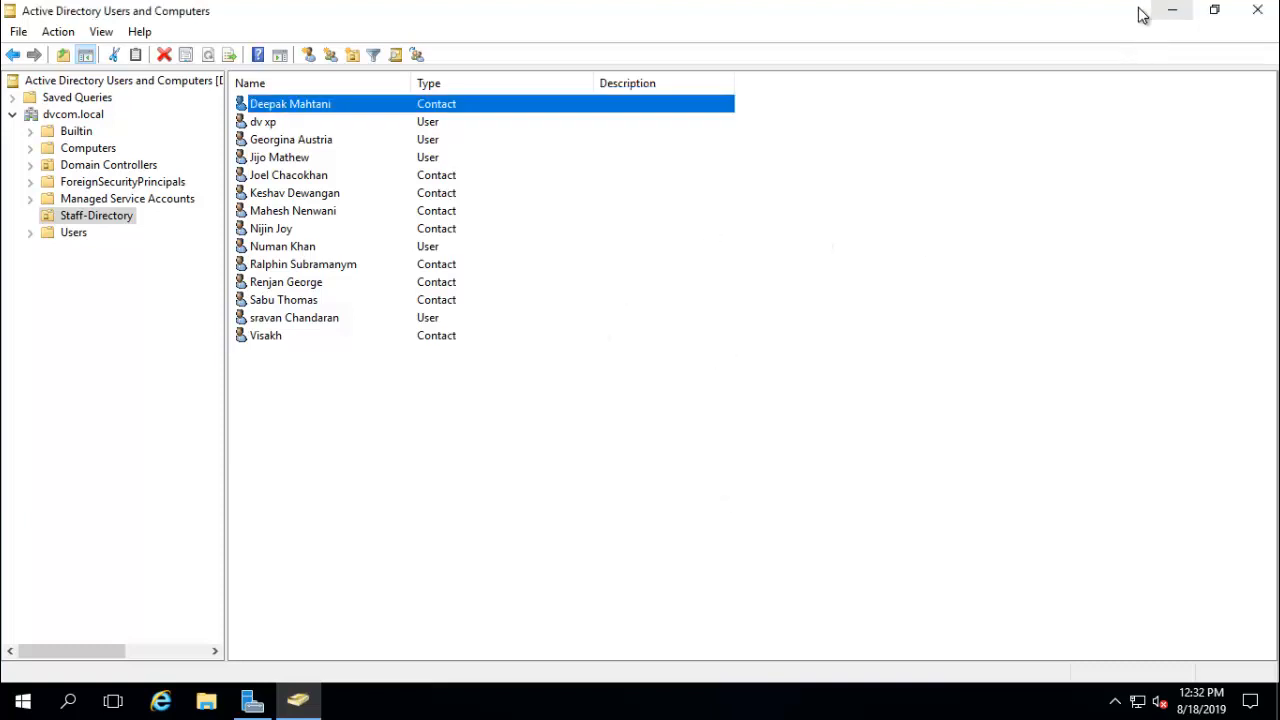
mouse_move(768, 8)
click(829, 14)
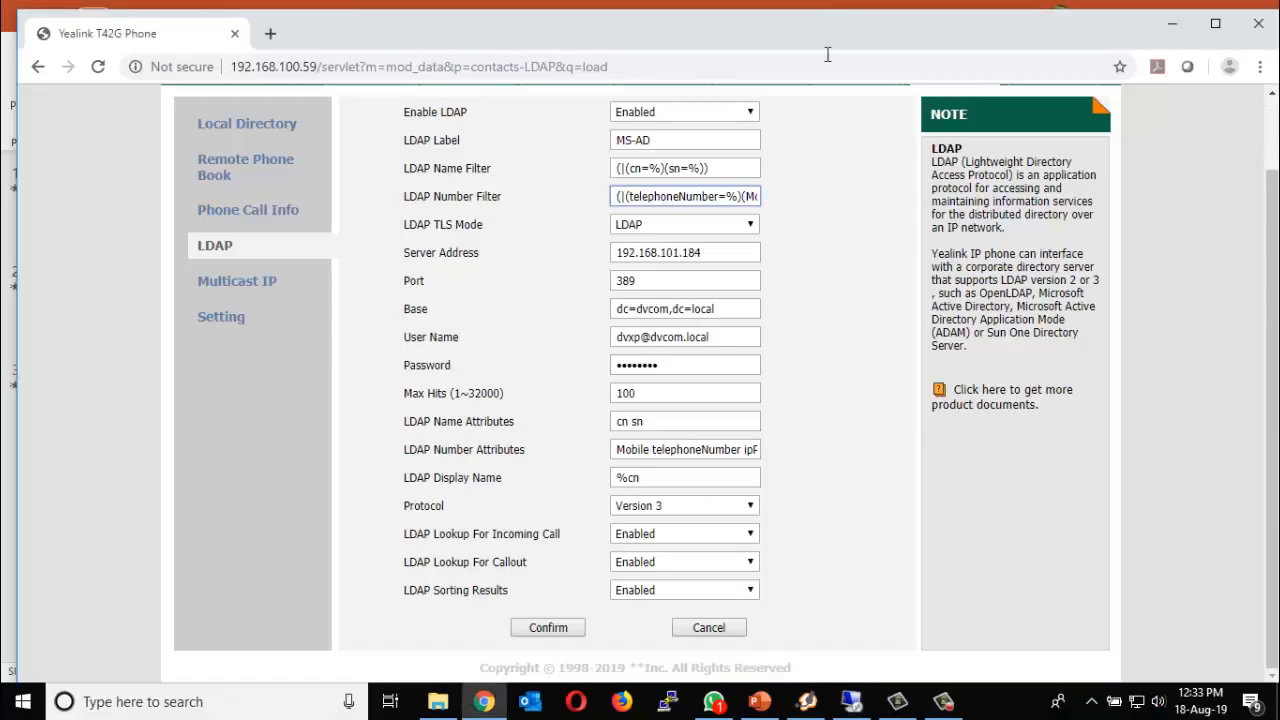
click(687, 197)
key(Right)
key(Right)
key(Right)
key(Right)
key(Right)
key(Right)
key(Right)
key(Right)
key(Right)
key(Right)
key(Right)
key(Right)
key(Right)
key(Right)
key(Right)
key(Right)
key(Right)
key(Right)
key(Right)
key(Right)
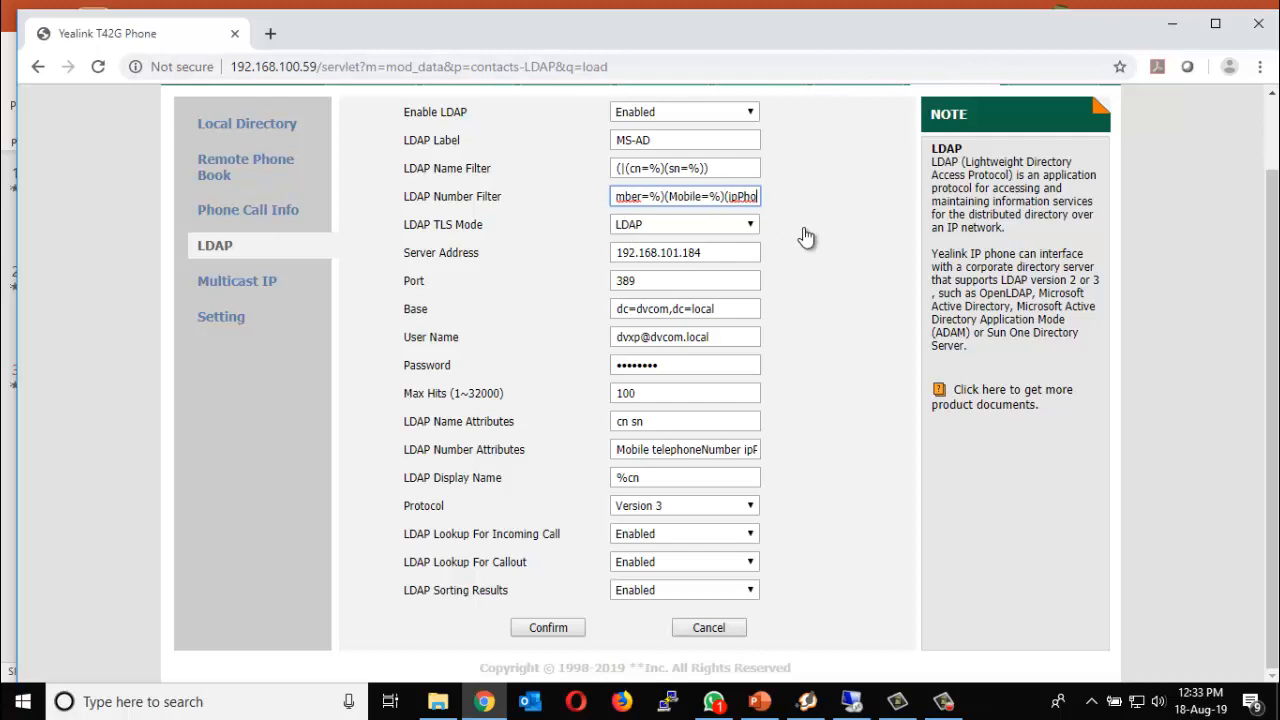
click(650, 230)
click(645, 242)
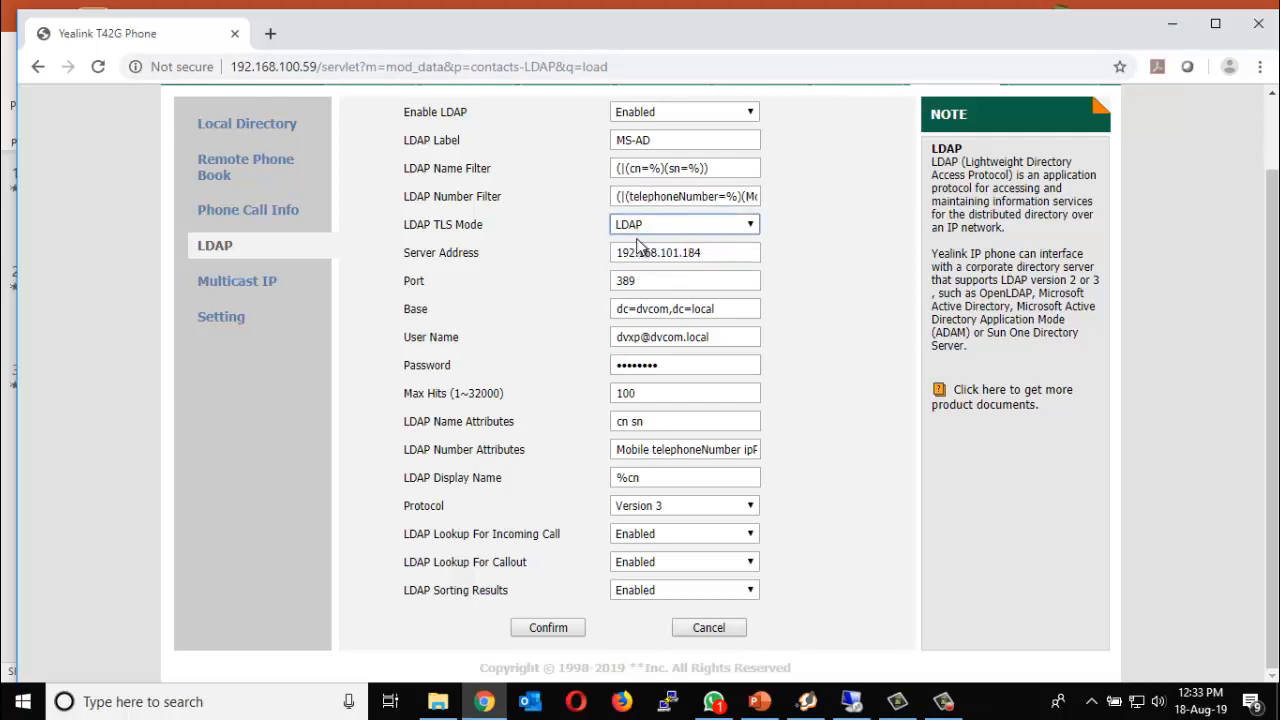
drag(713, 252, 560, 266)
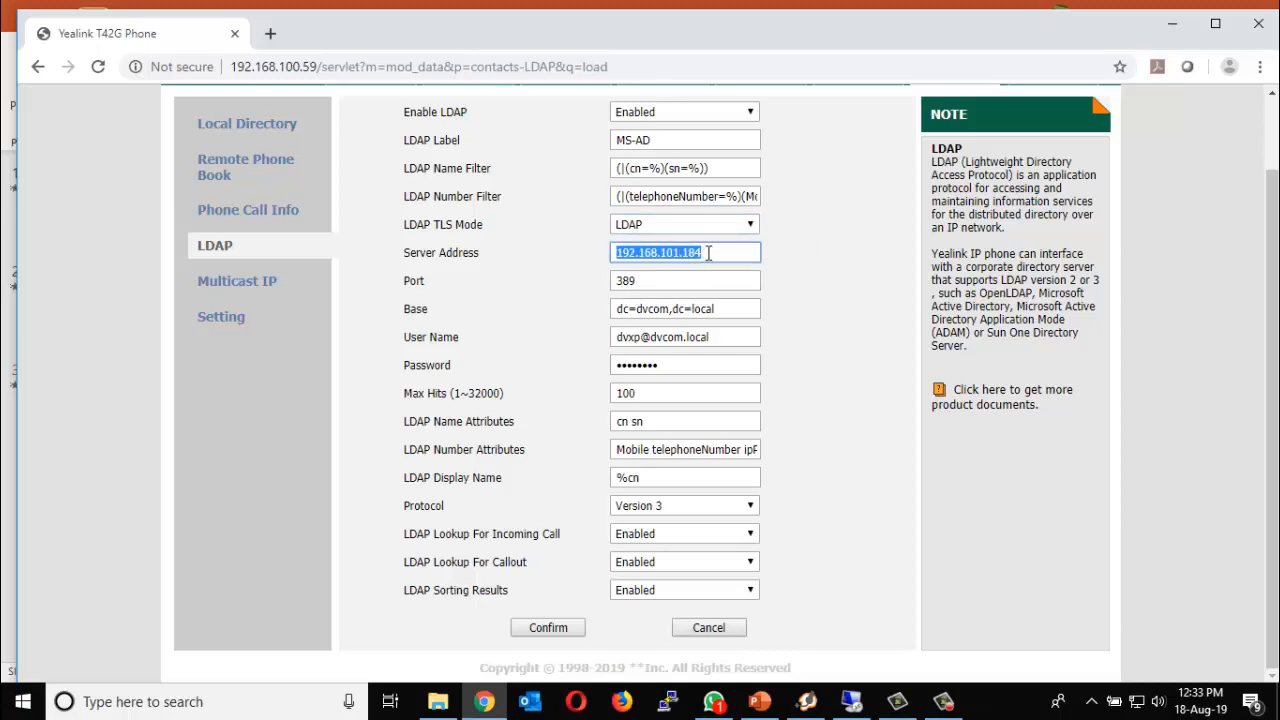
drag(651, 280, 570, 302)
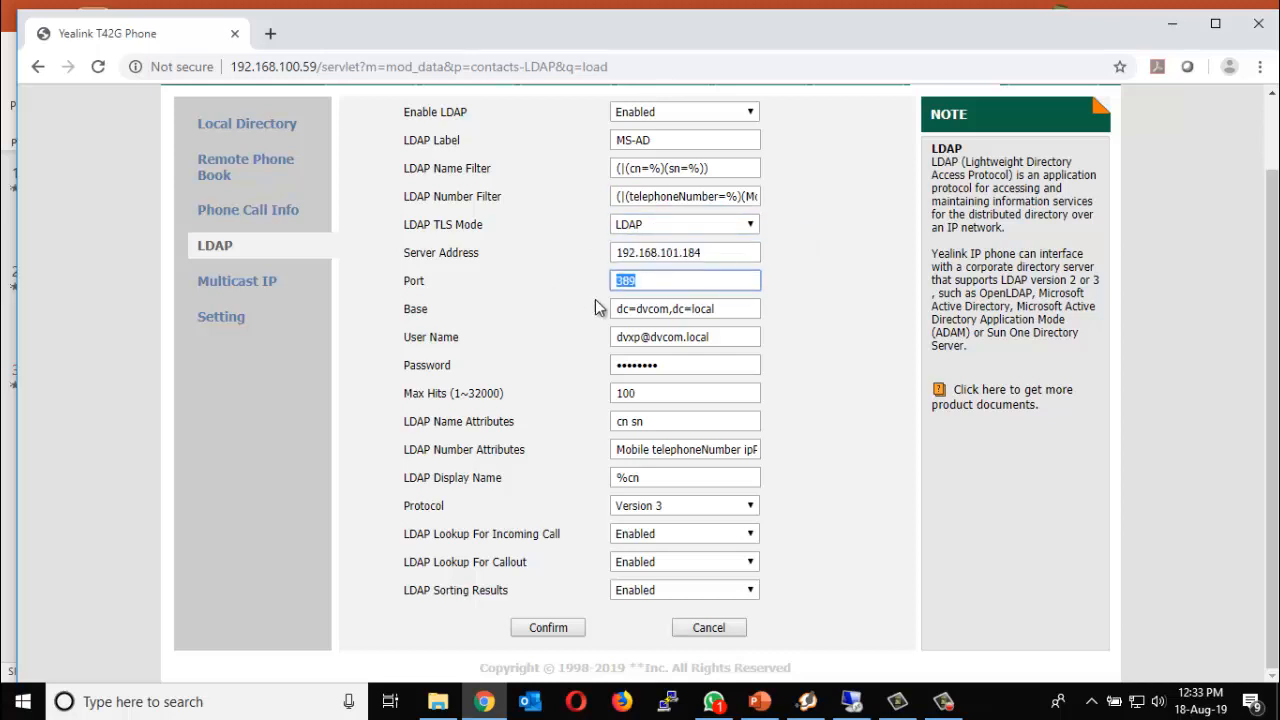
click(714, 310)
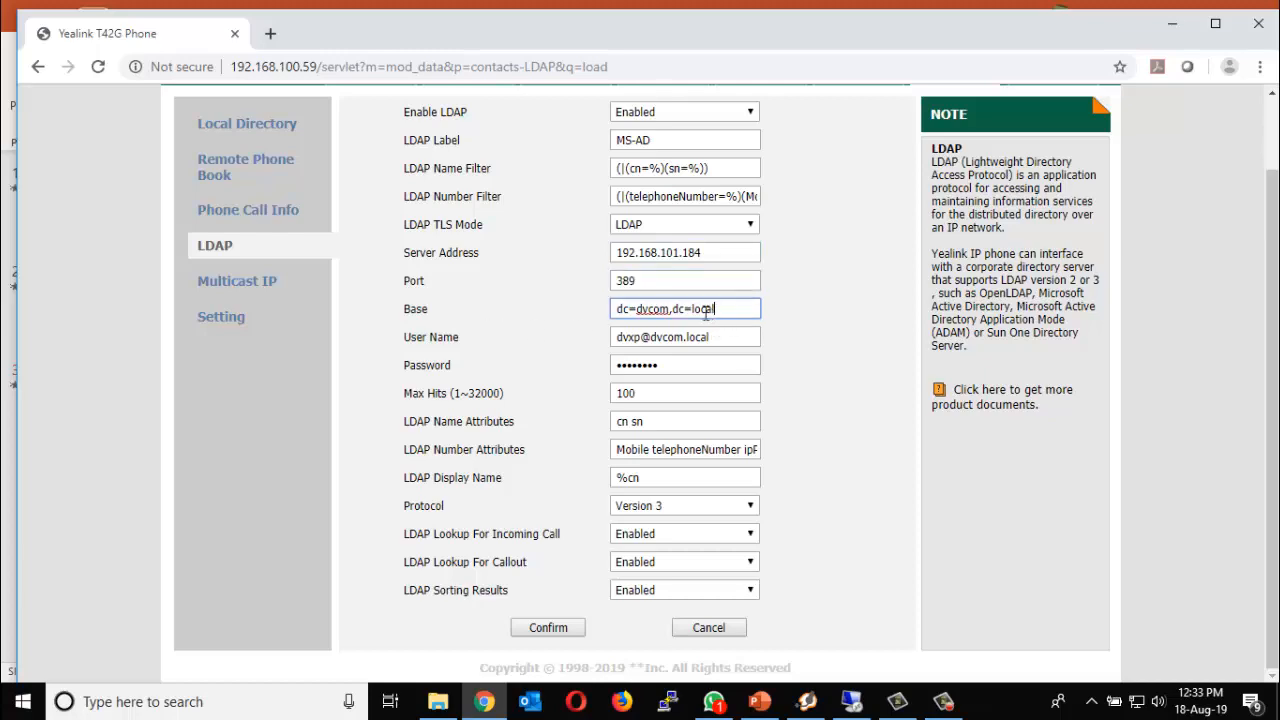
drag(714, 310, 600, 314)
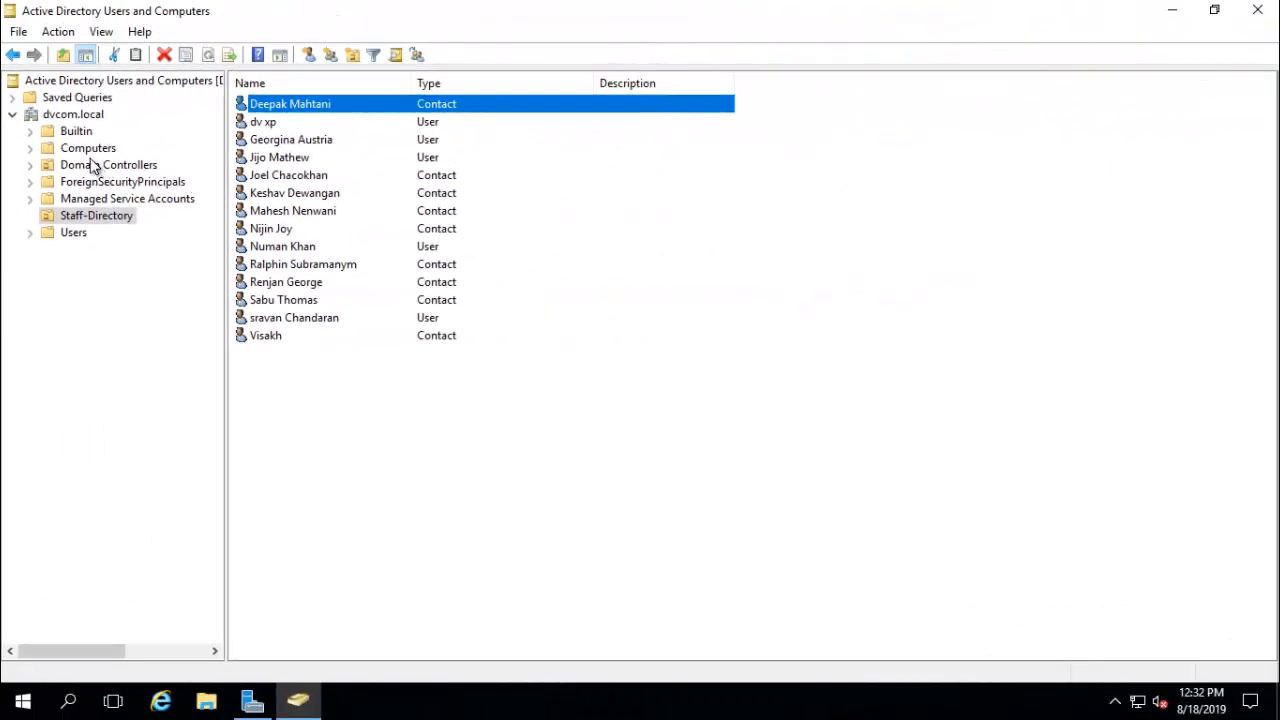
click(72, 115)
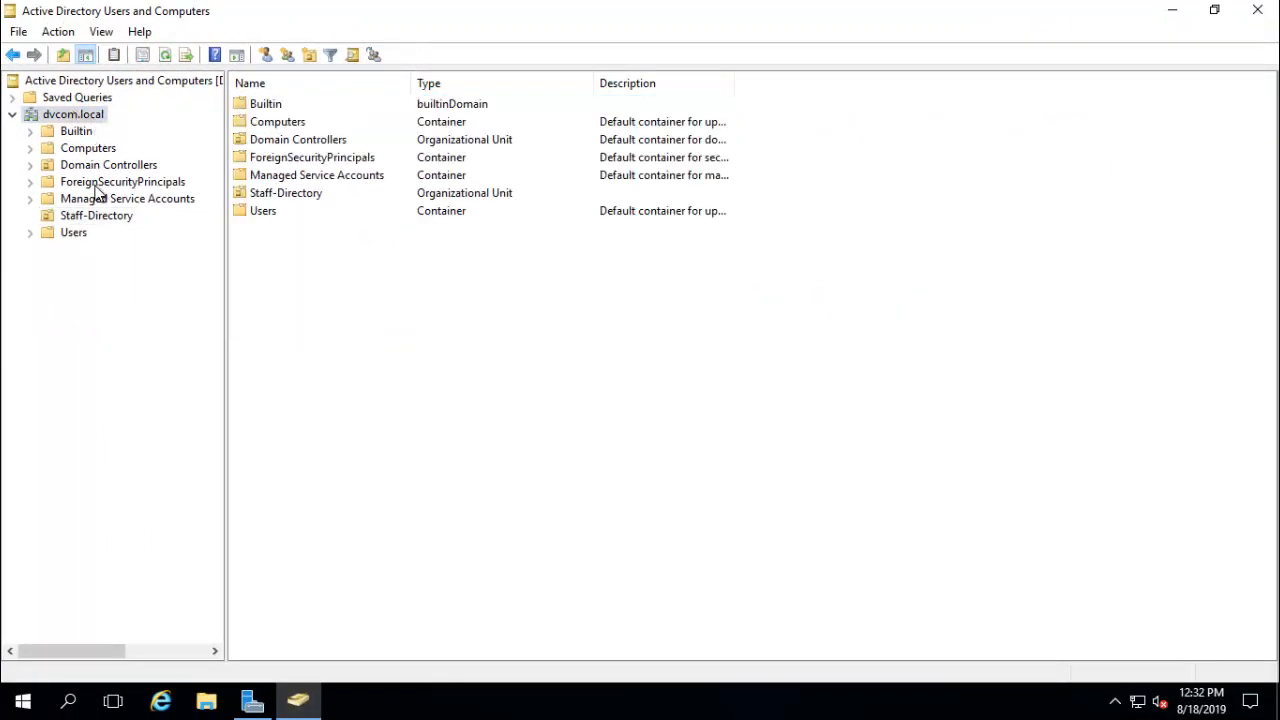
click(100, 217)
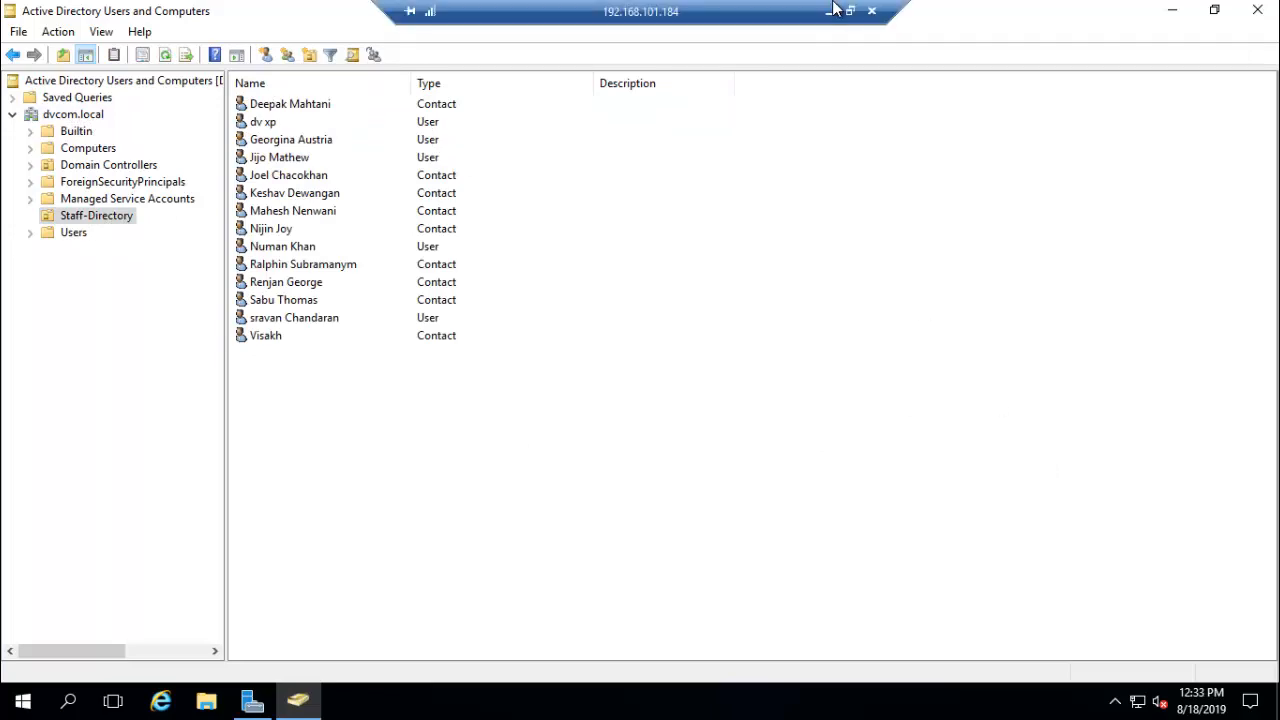
click(829, 12)
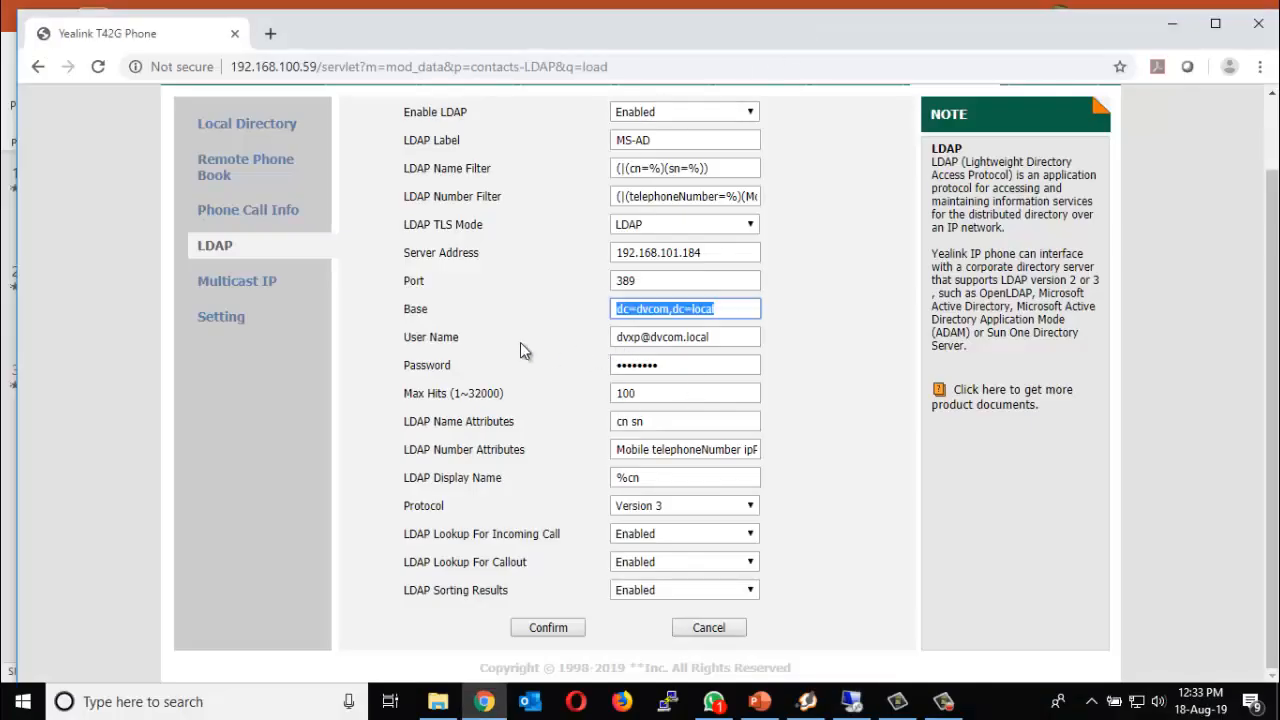
click(730, 316)
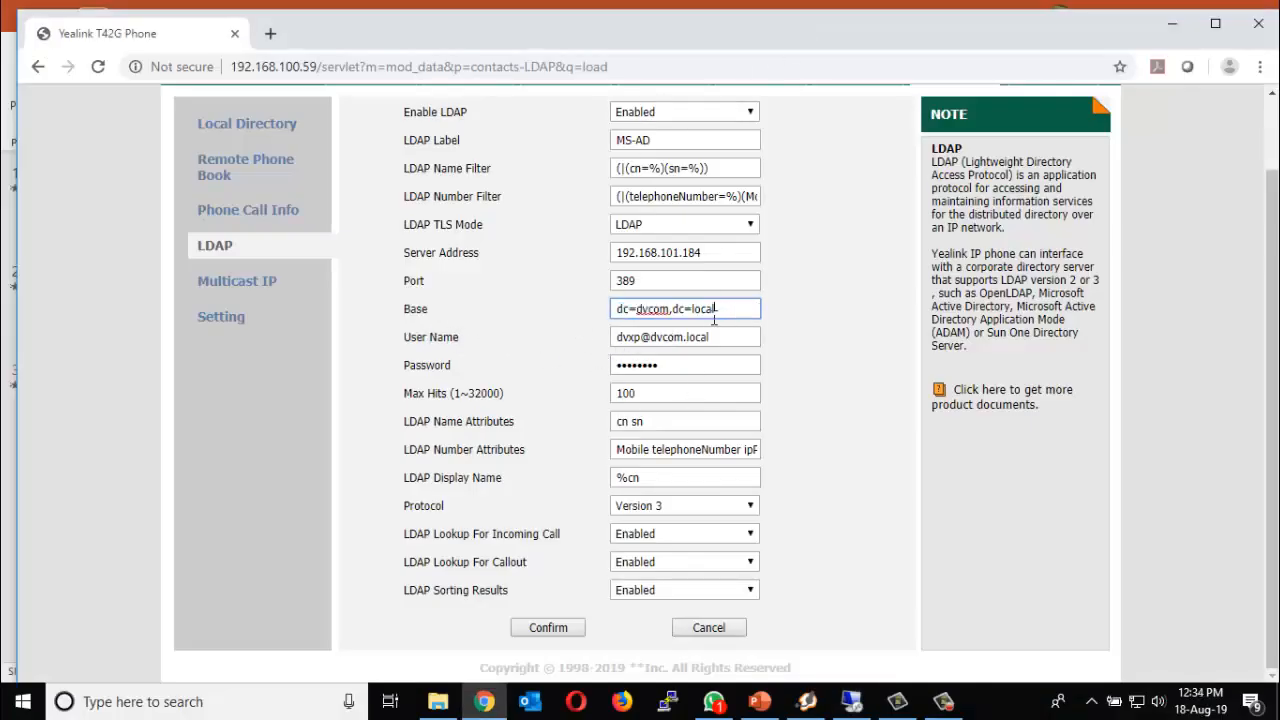
drag(720, 309, 578, 317)
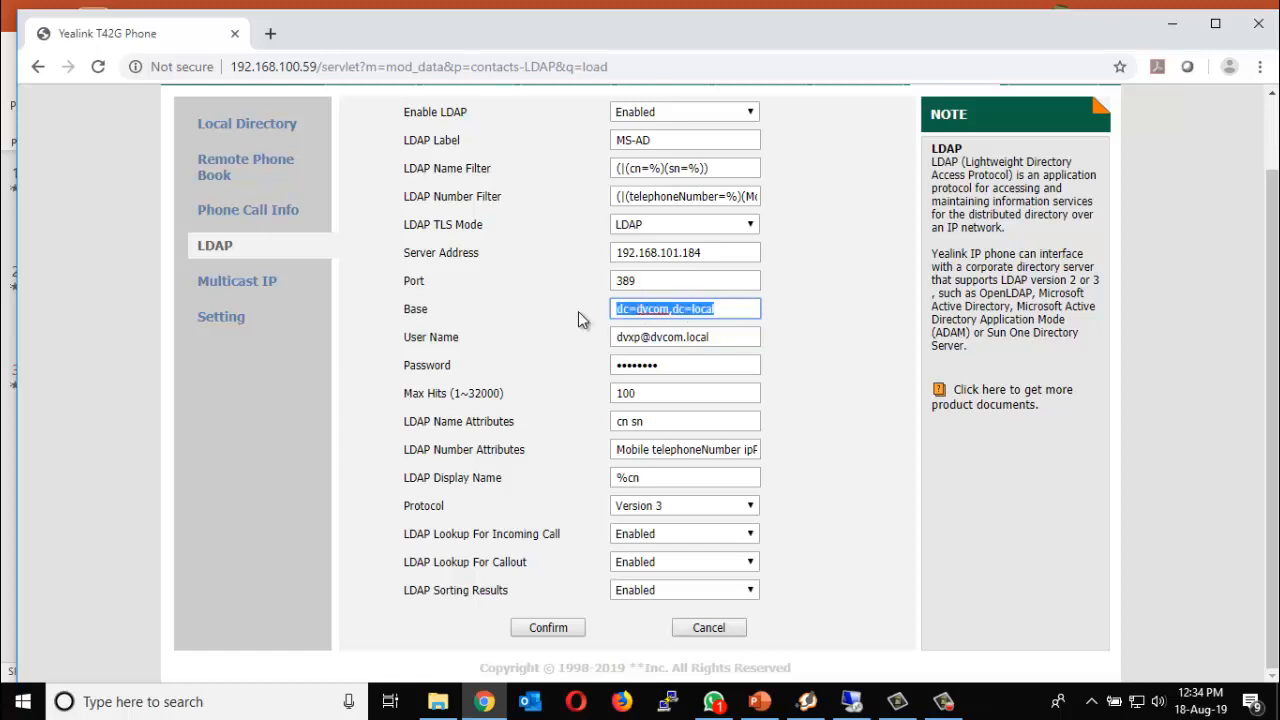
drag(716, 343, 578, 350)
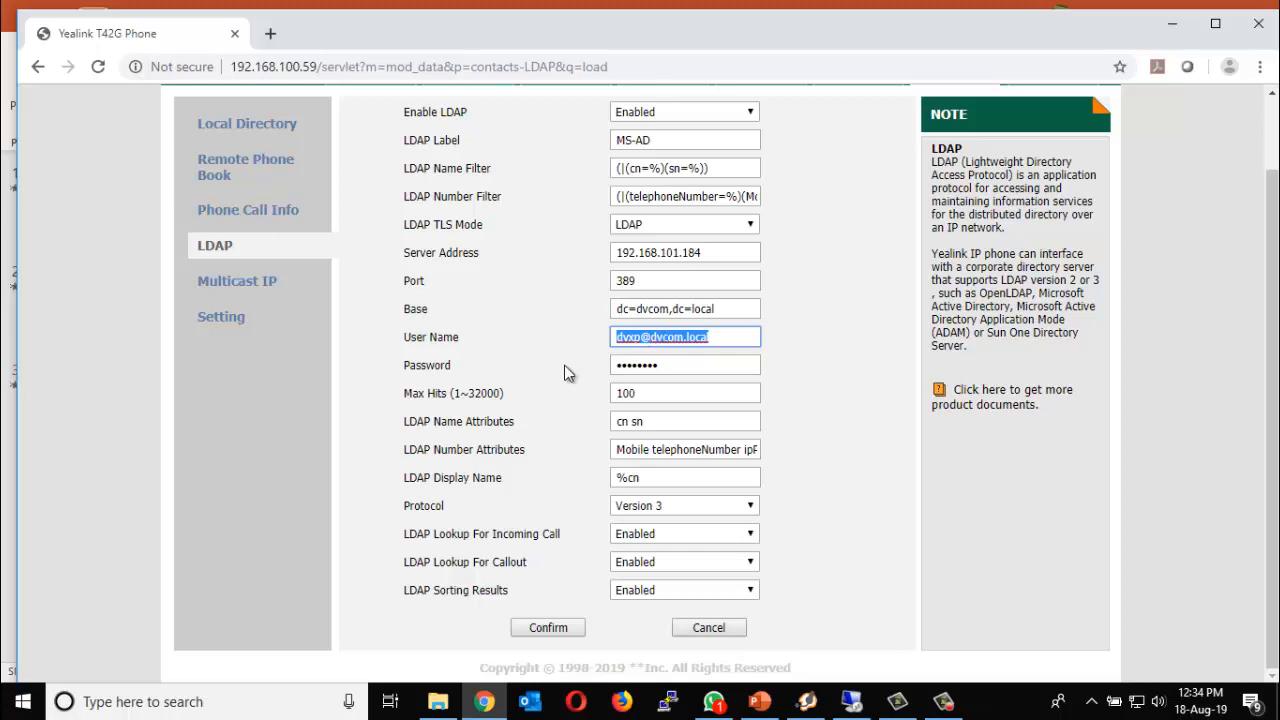
double_click(650, 395)
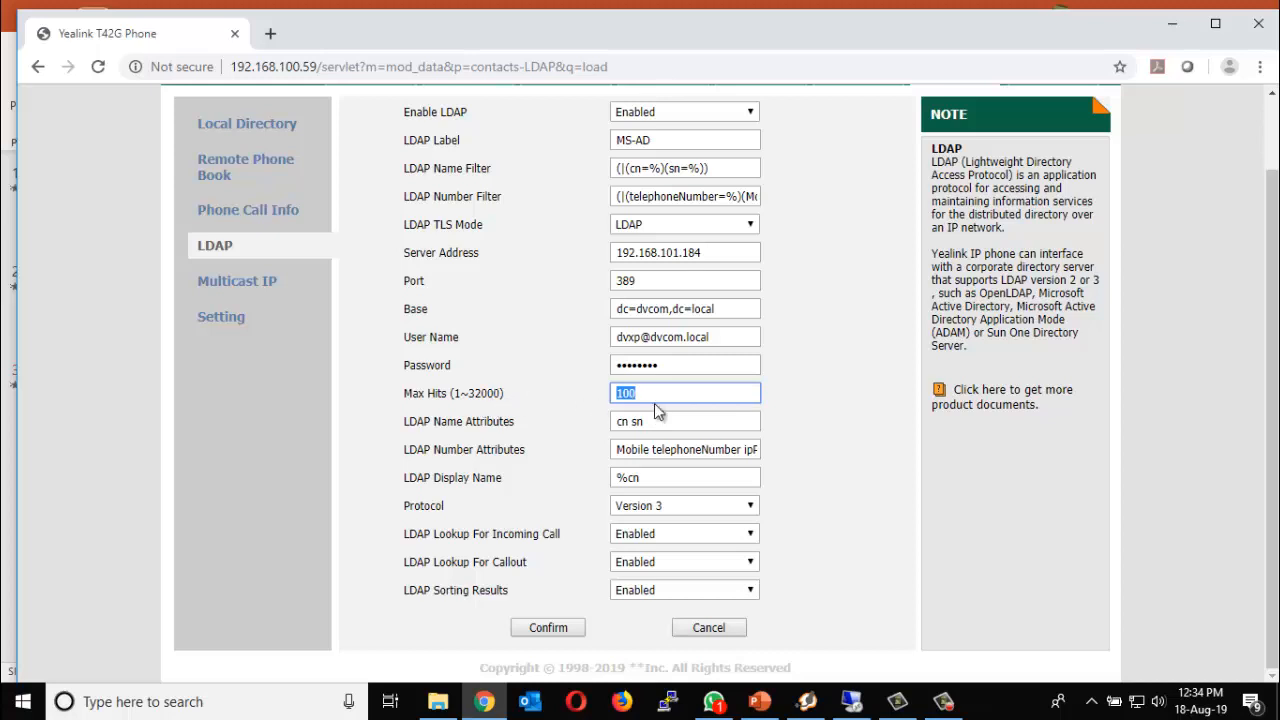
drag(672, 423, 549, 435)
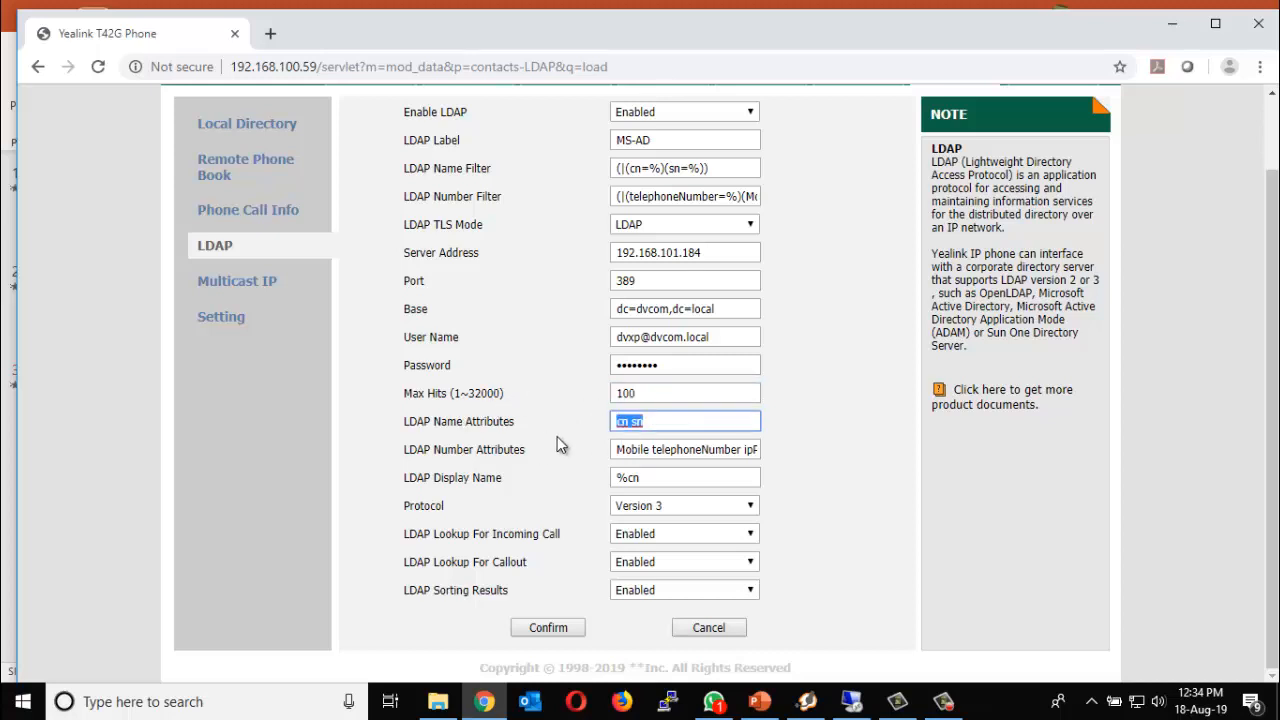
click(664, 449)
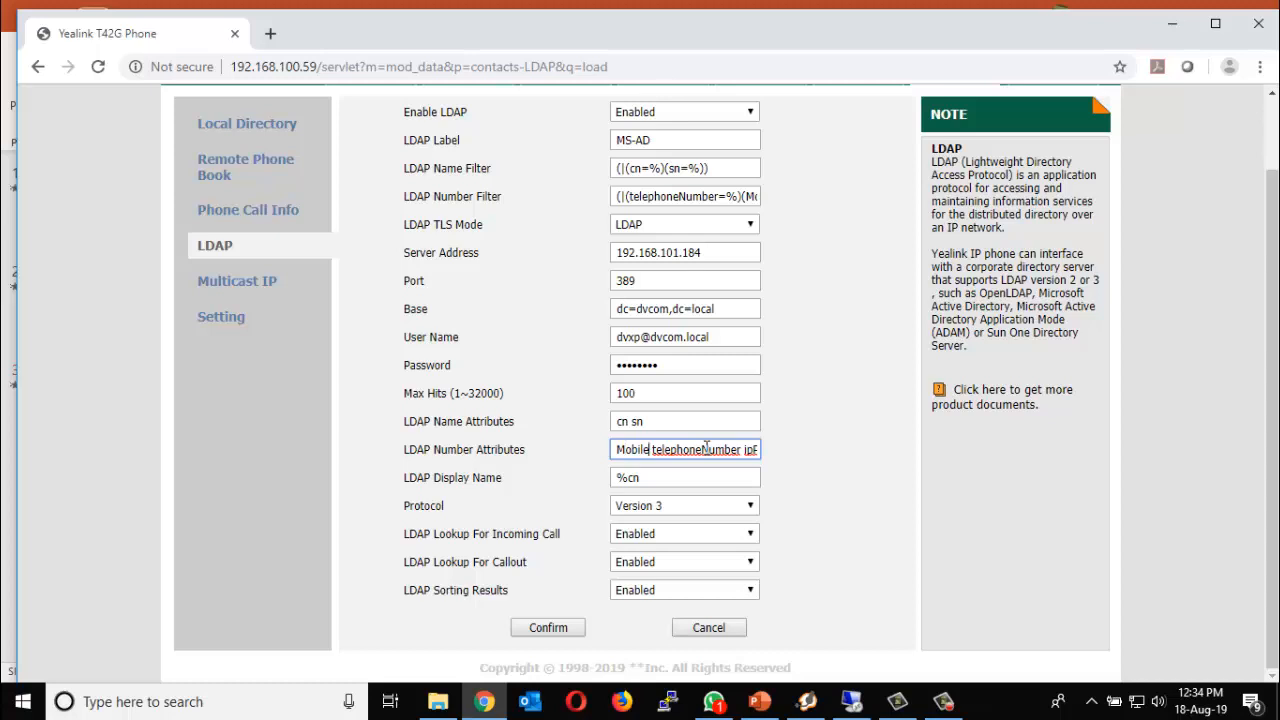
key(End)
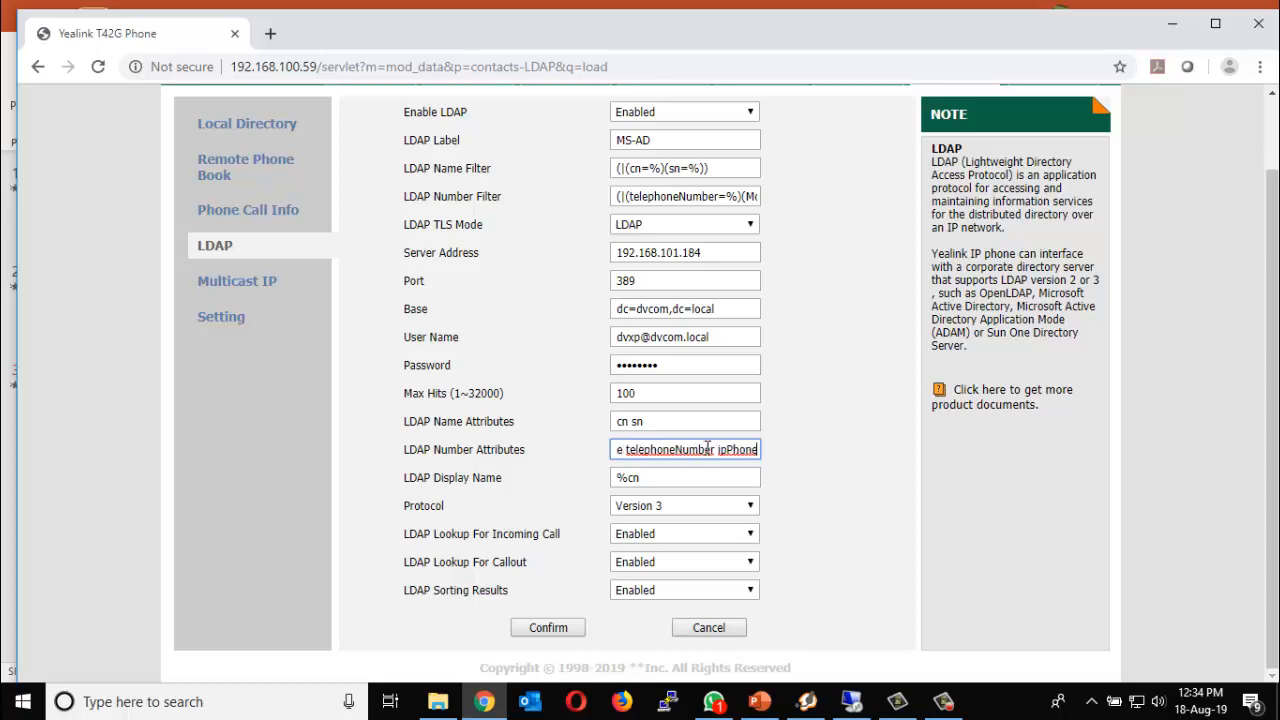
click(659, 196)
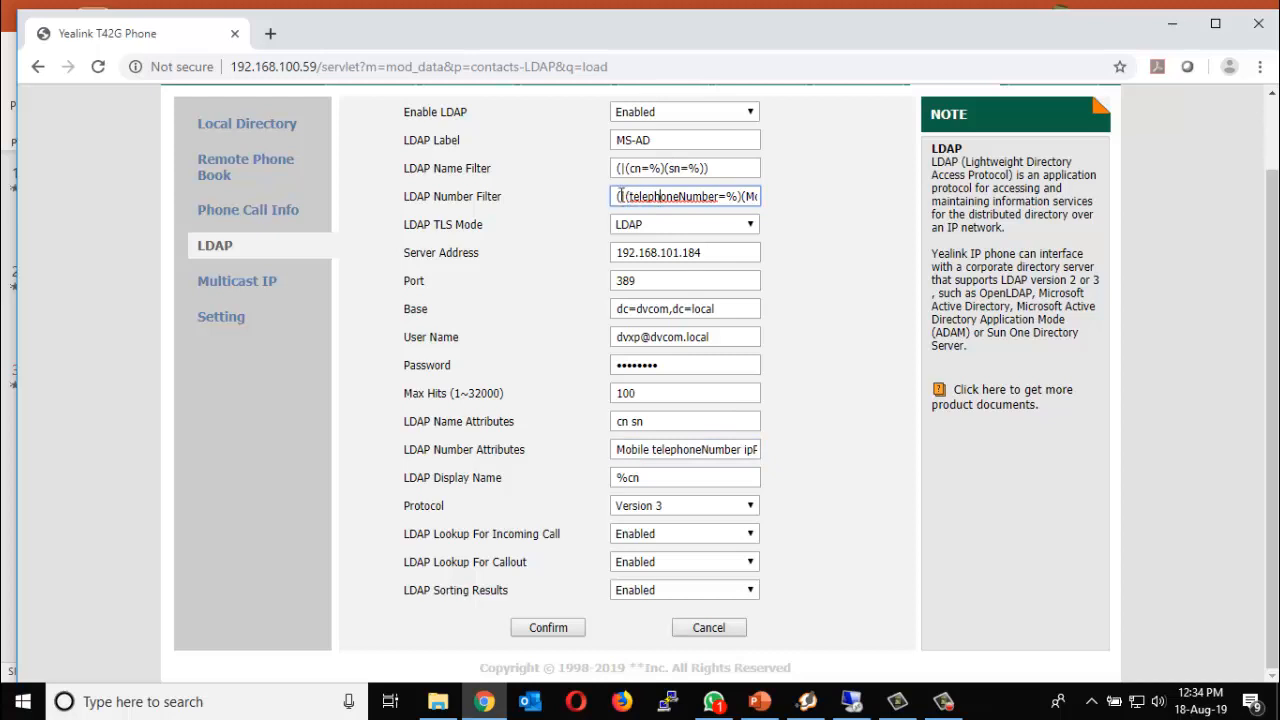
click(670, 452)
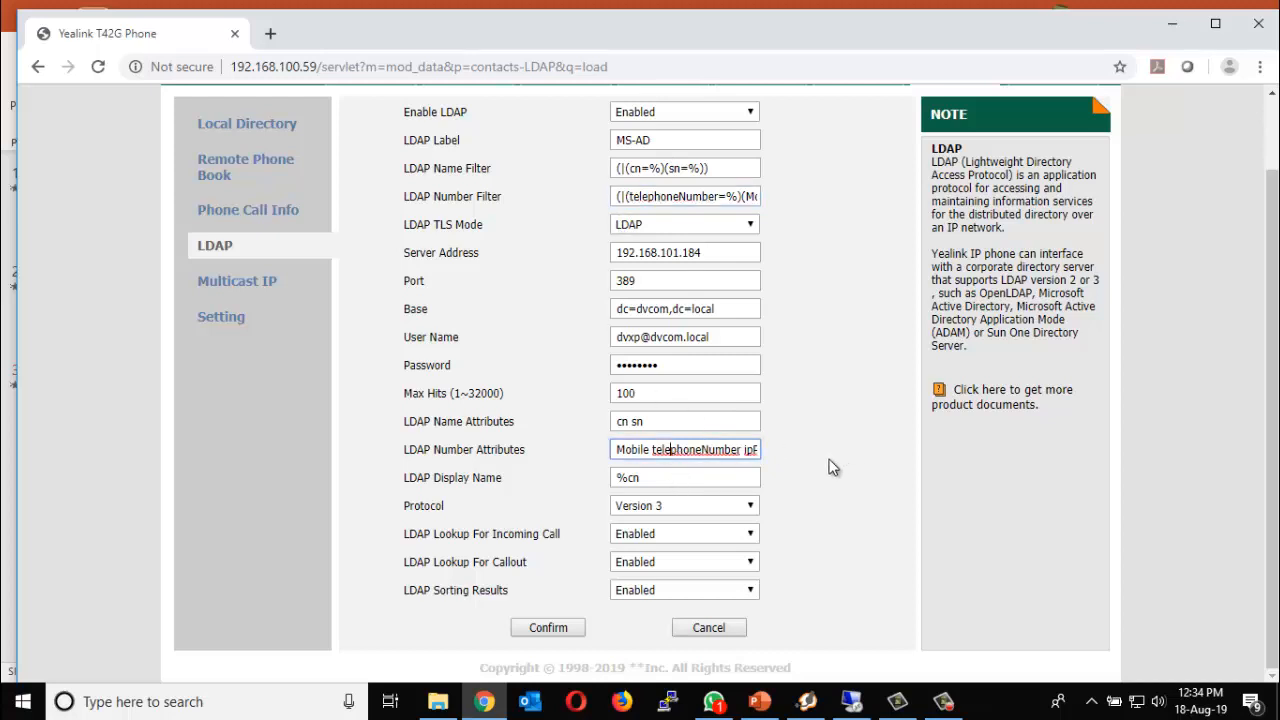
drag(666, 480, 601, 505)
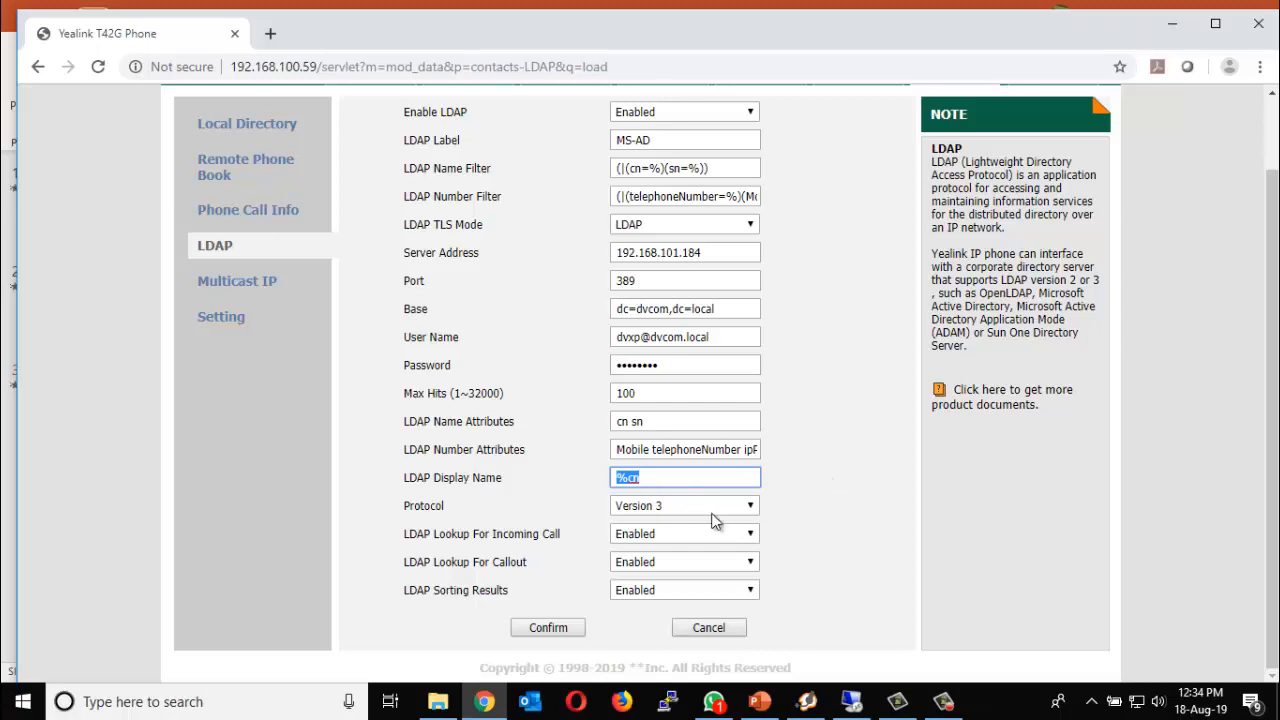
click(670, 510)
click(673, 511)
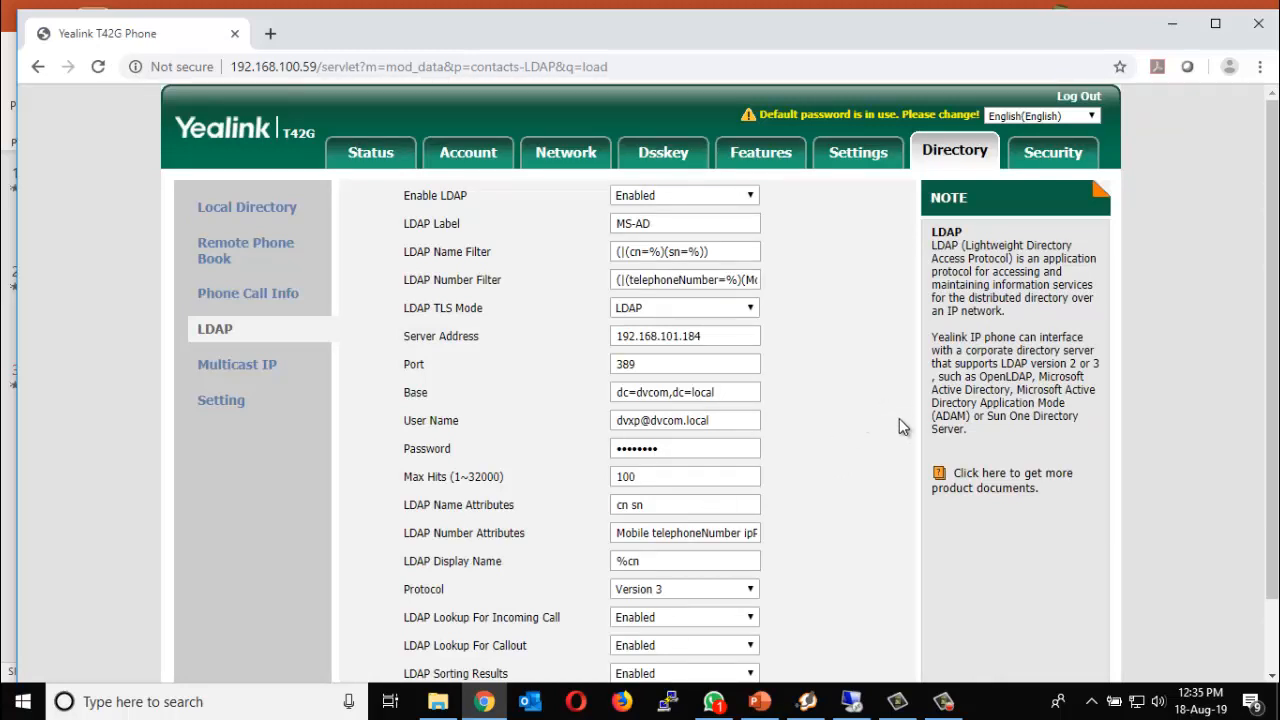
- Assign the LDAP type to SoftKey 2 on the Dsskey Programmable Key page
click(852, 154)
click(676, 160)
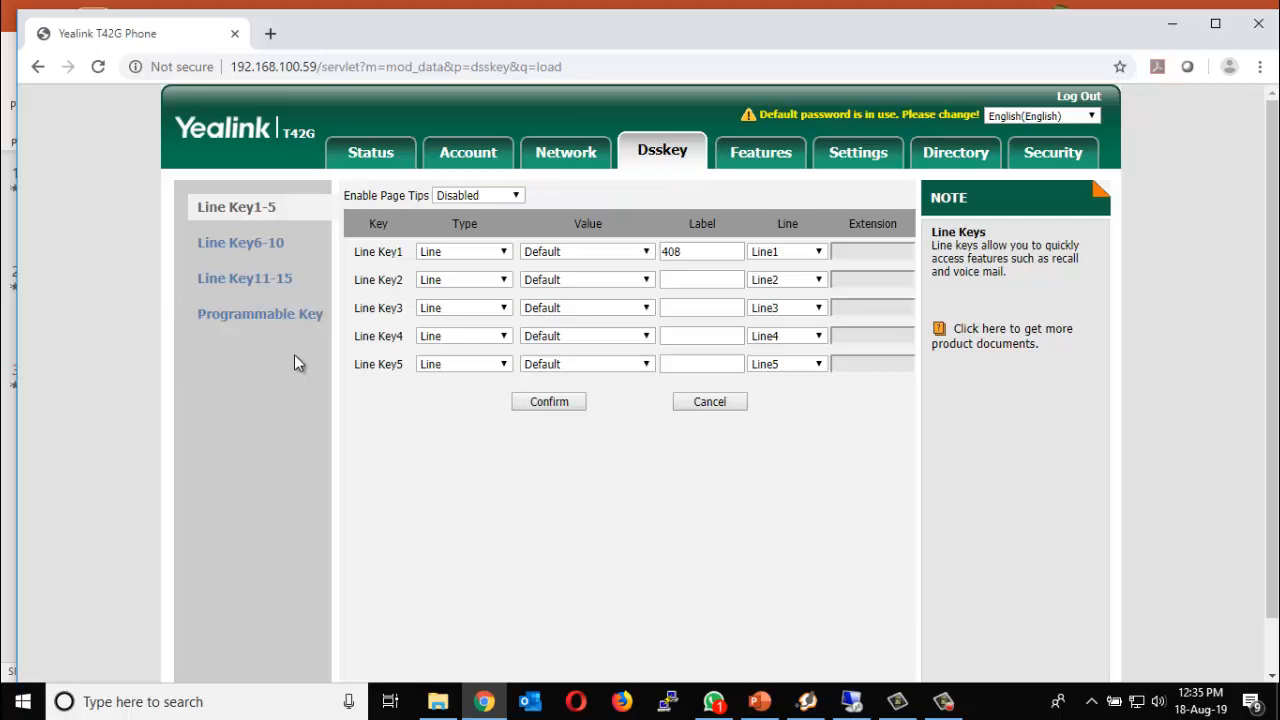
click(291, 318)
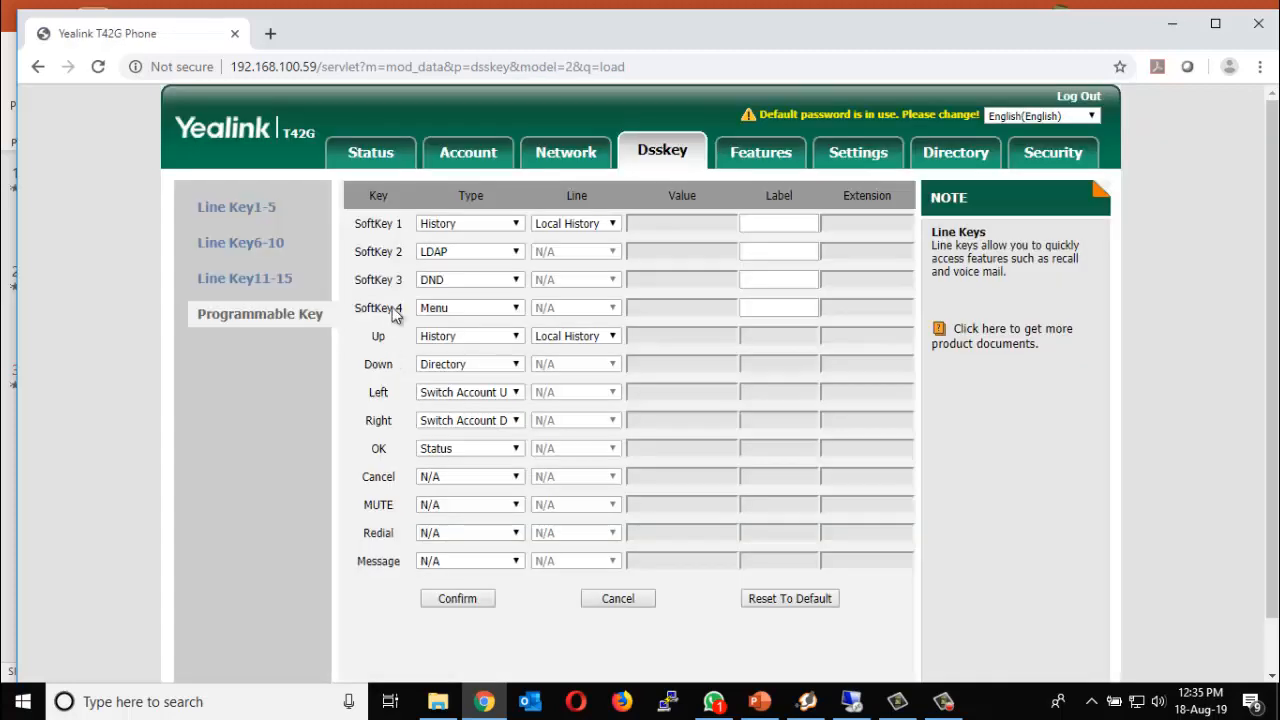
click(447, 259)
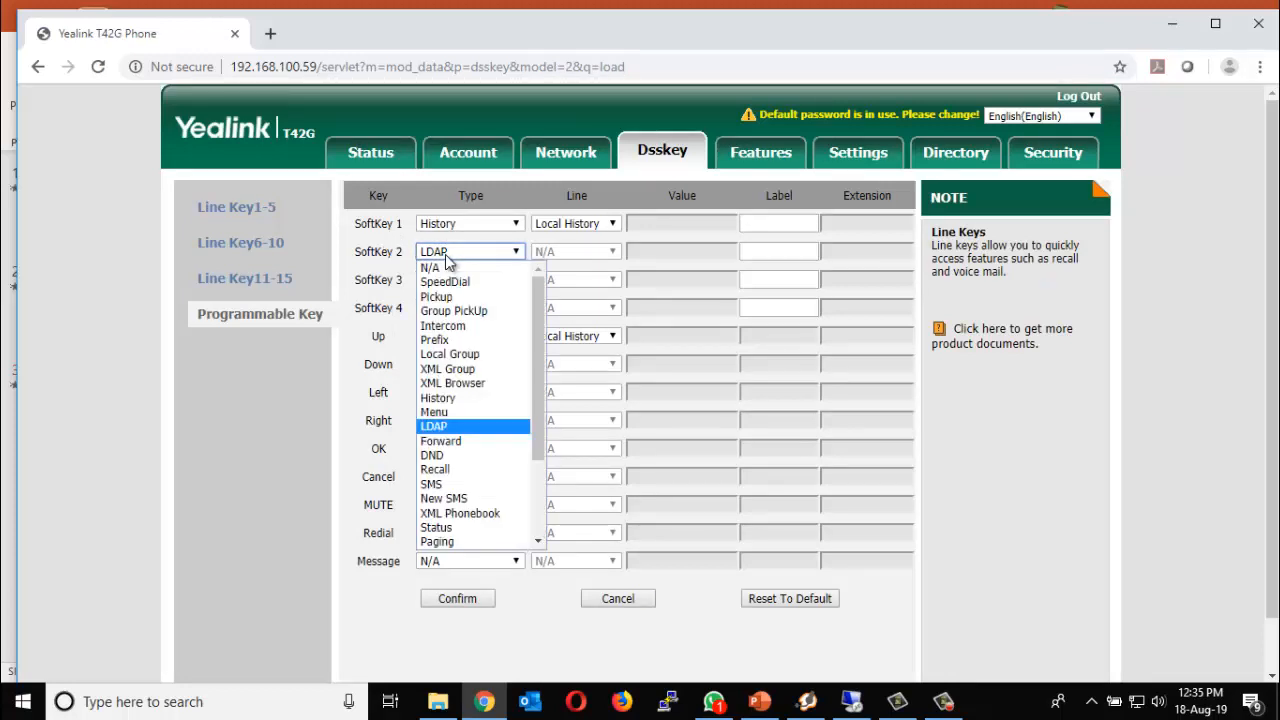
click(446, 256)
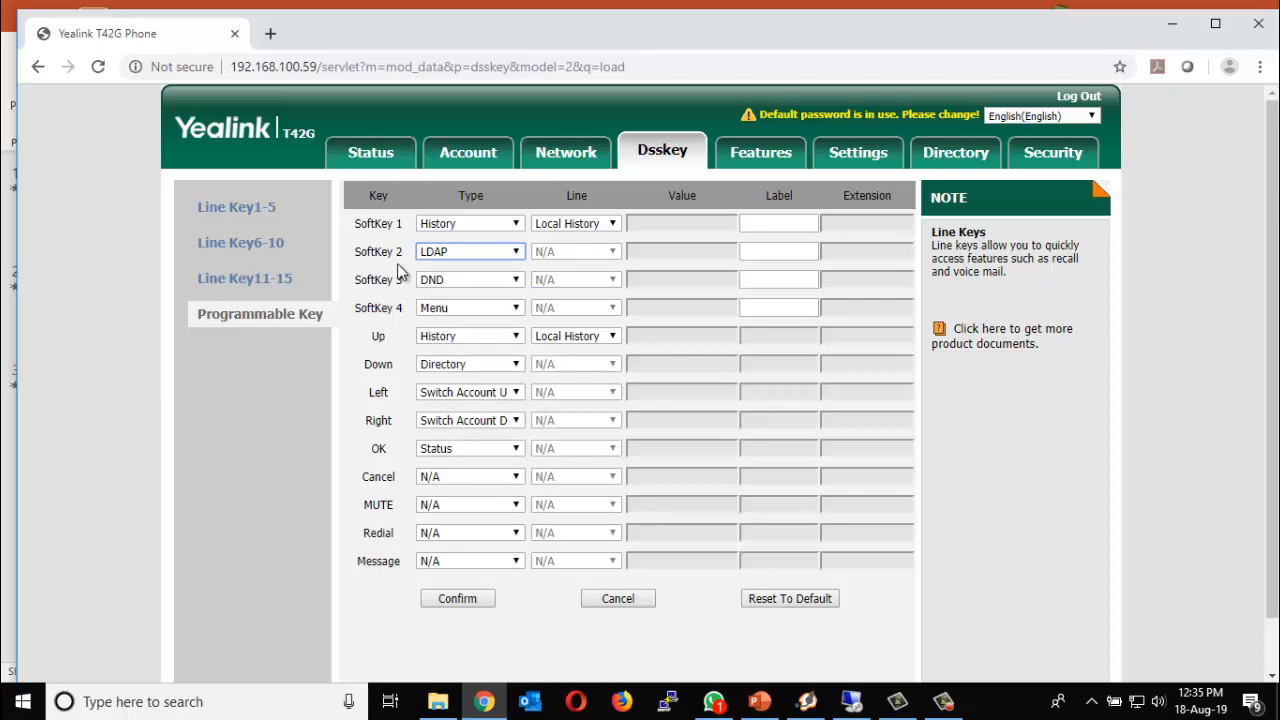